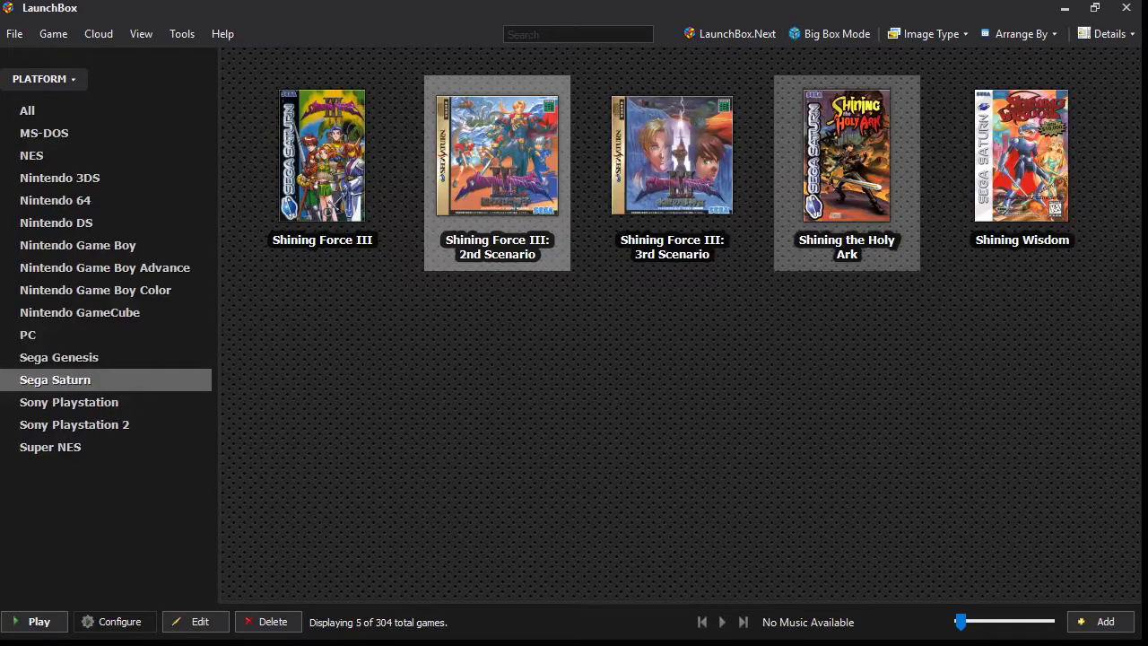
- Open Shining the Holy Ark's Edit dialog on its empty Additional Apps tab
right_click(835, 153)
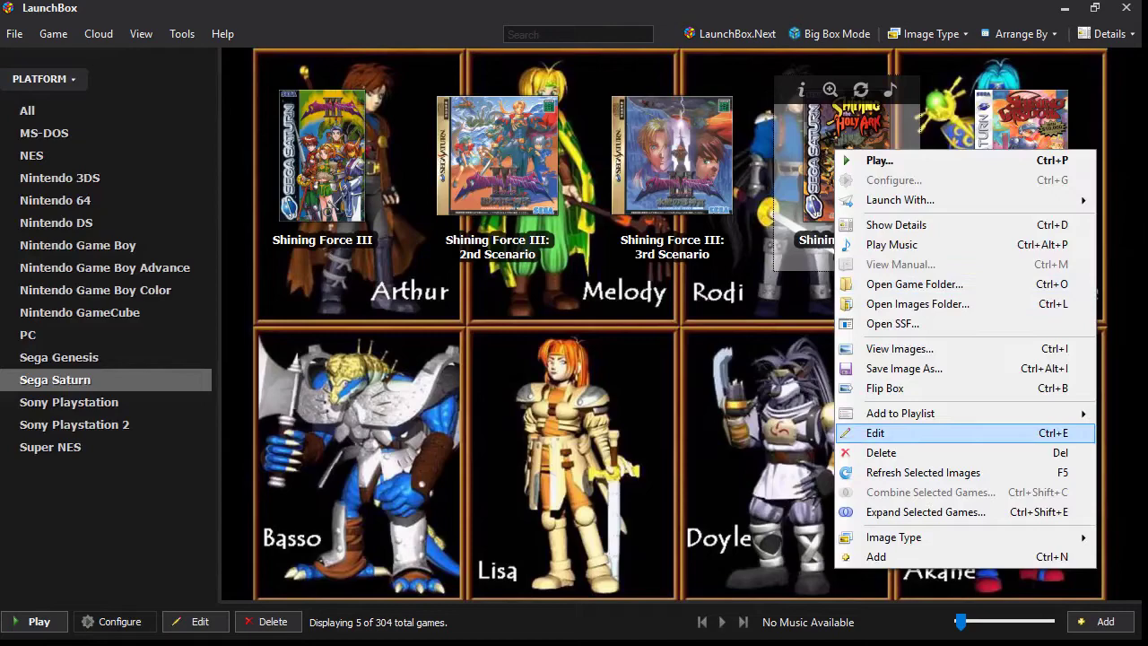
click(876, 432)
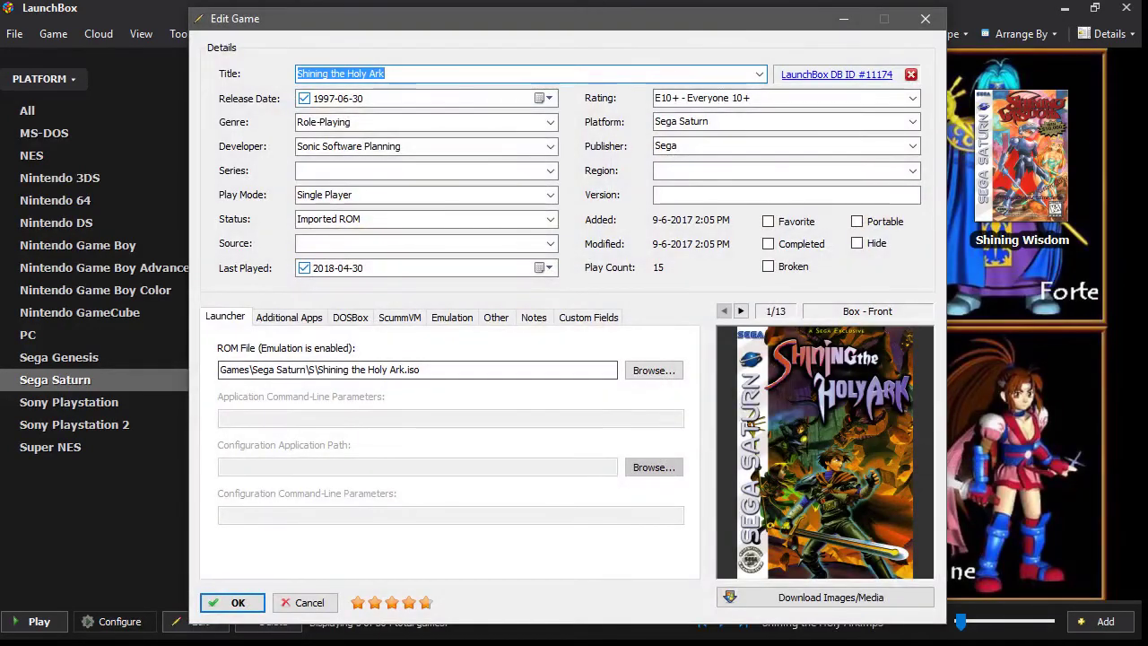
click(289, 317)
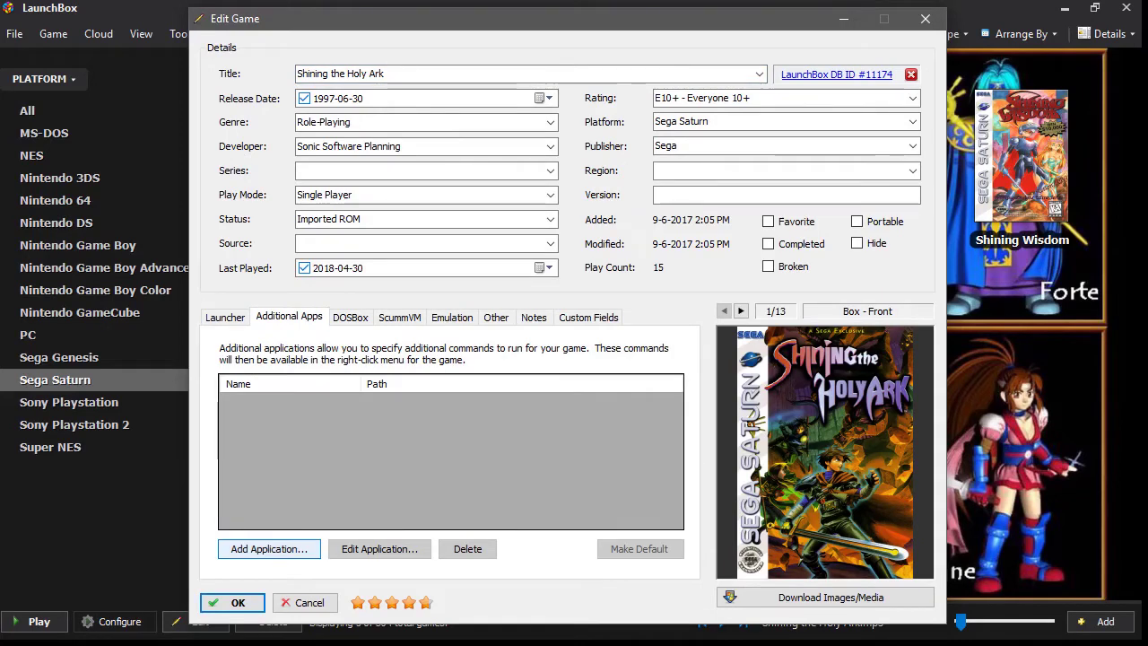
- Add an app named 'Daemon Tools Lite Mount' that runs C:\Program Files\DAEMON Tools Lite\DTCommandLine.exe
click(269, 548)
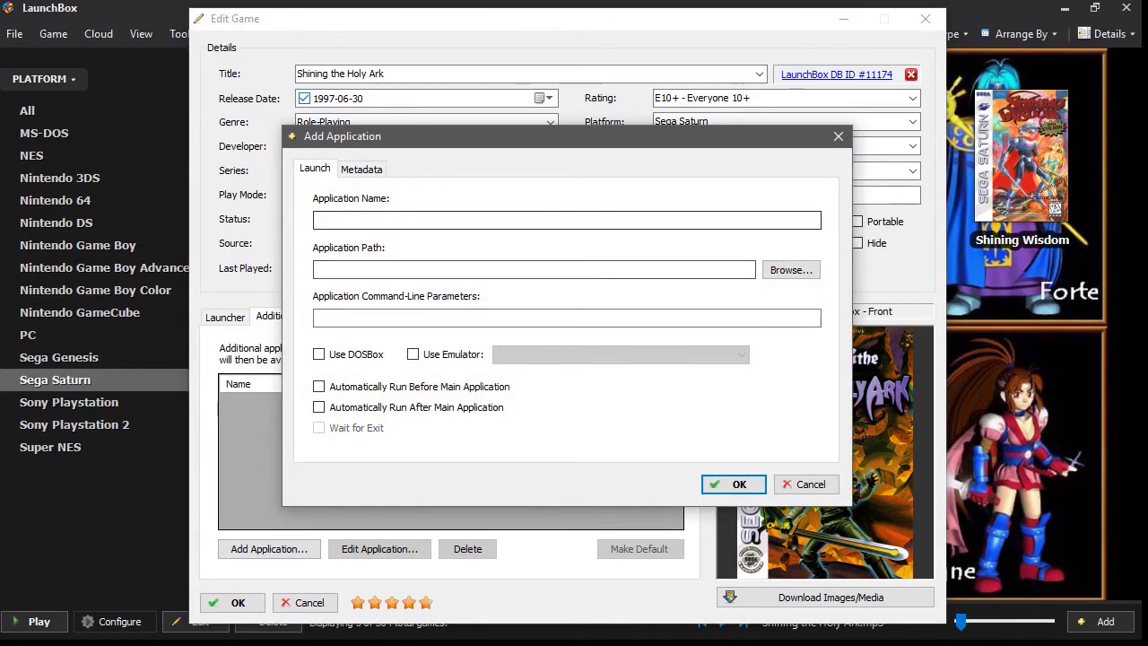
text(D)
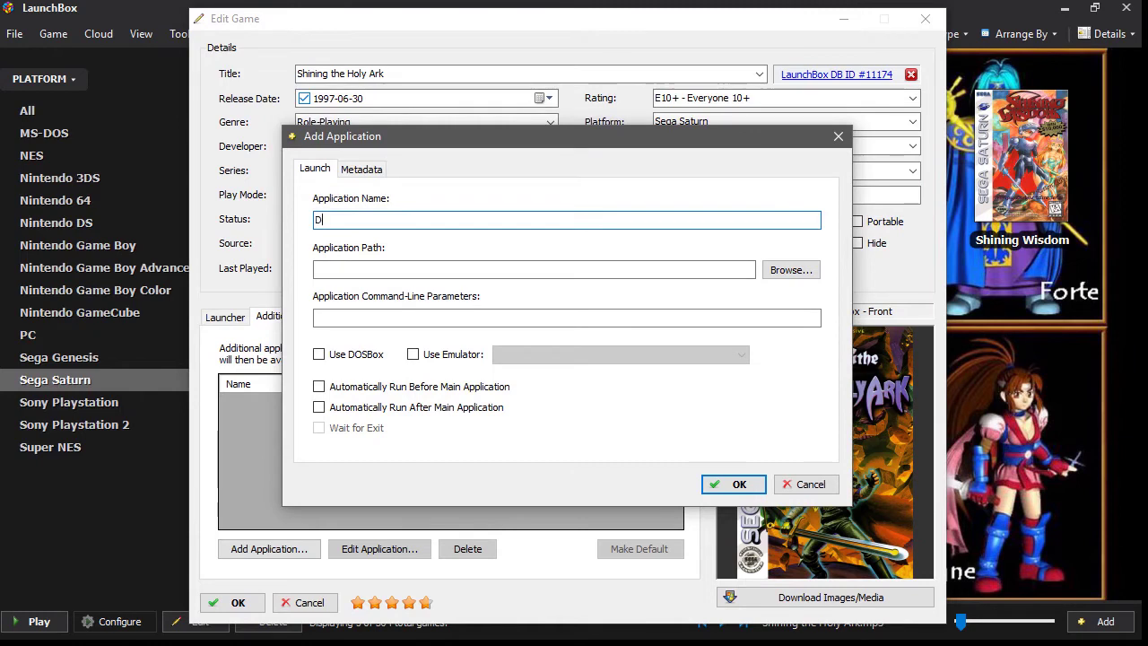
text(aemon Tools L)
text(ite )
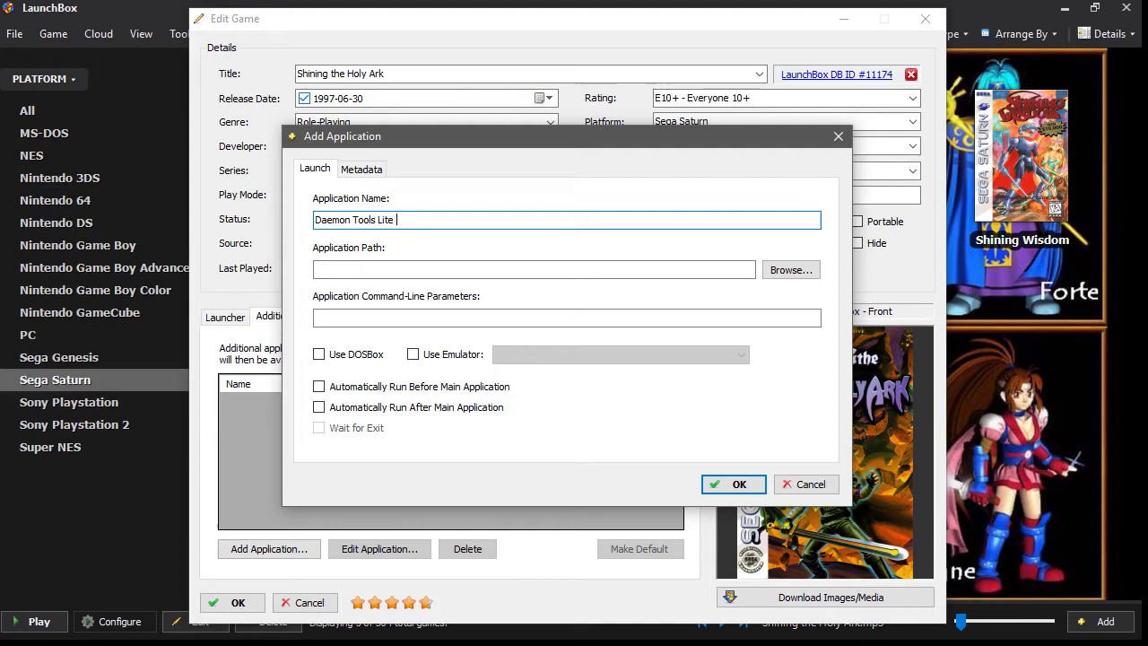
text(Mount)
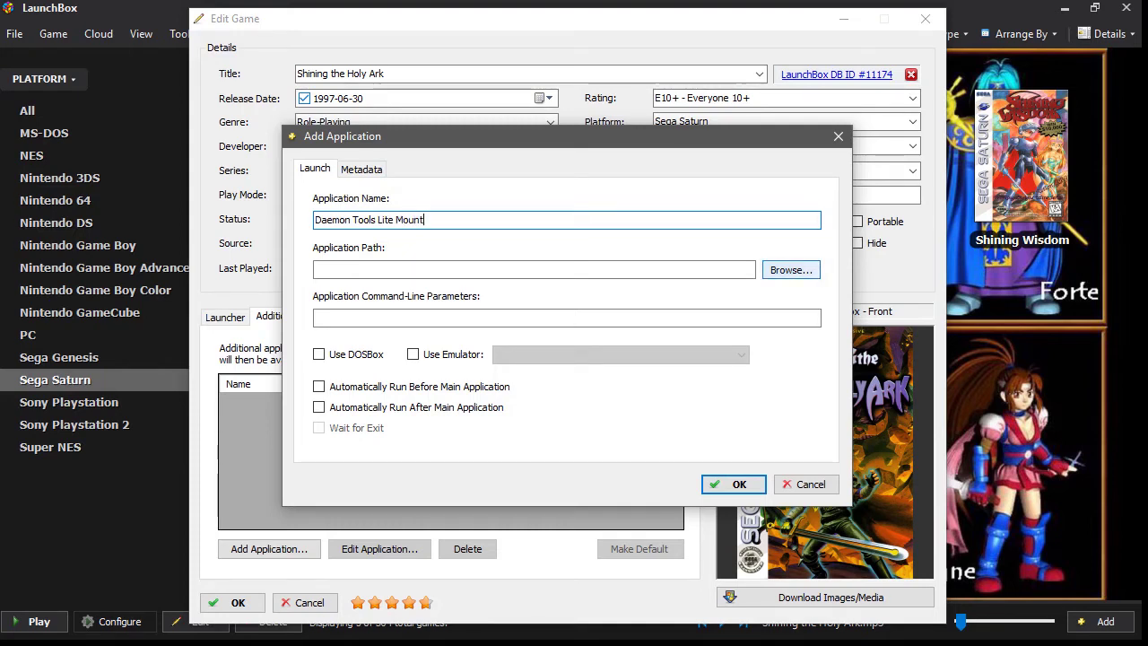
click(790, 269)
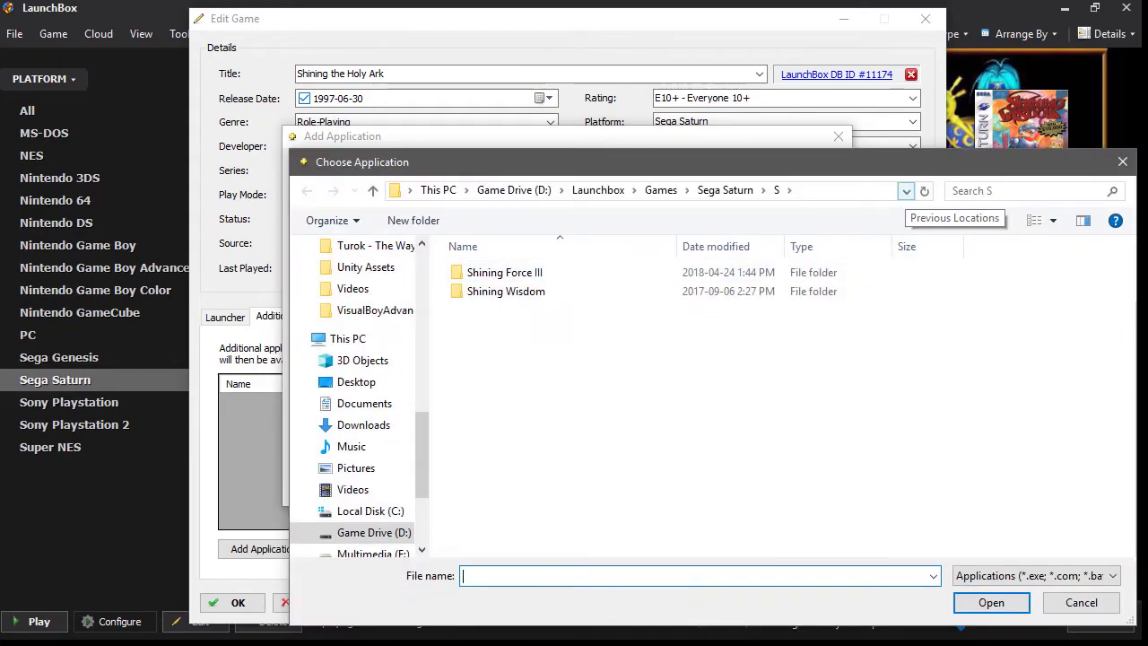
click(905, 190)
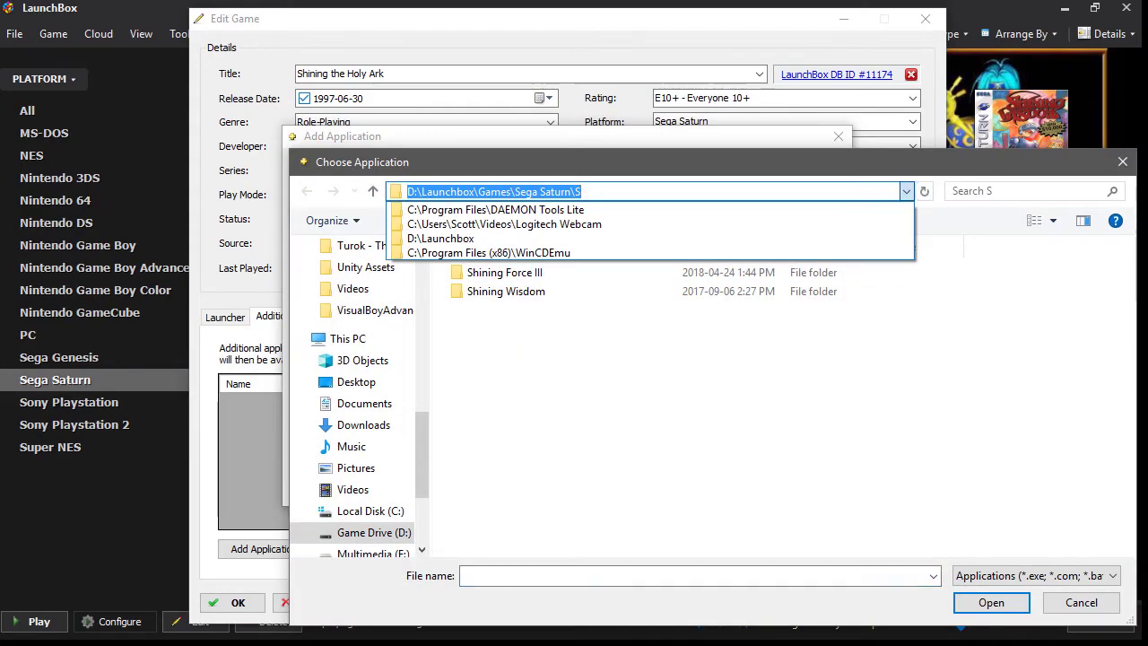
click(495, 209)
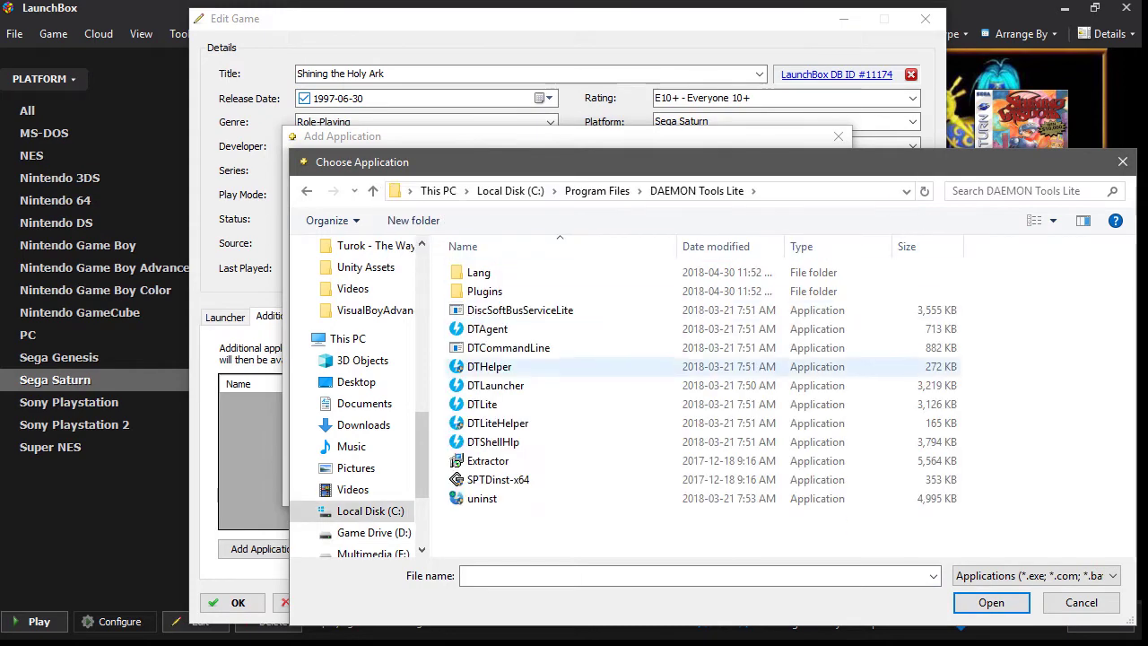
click(507, 347)
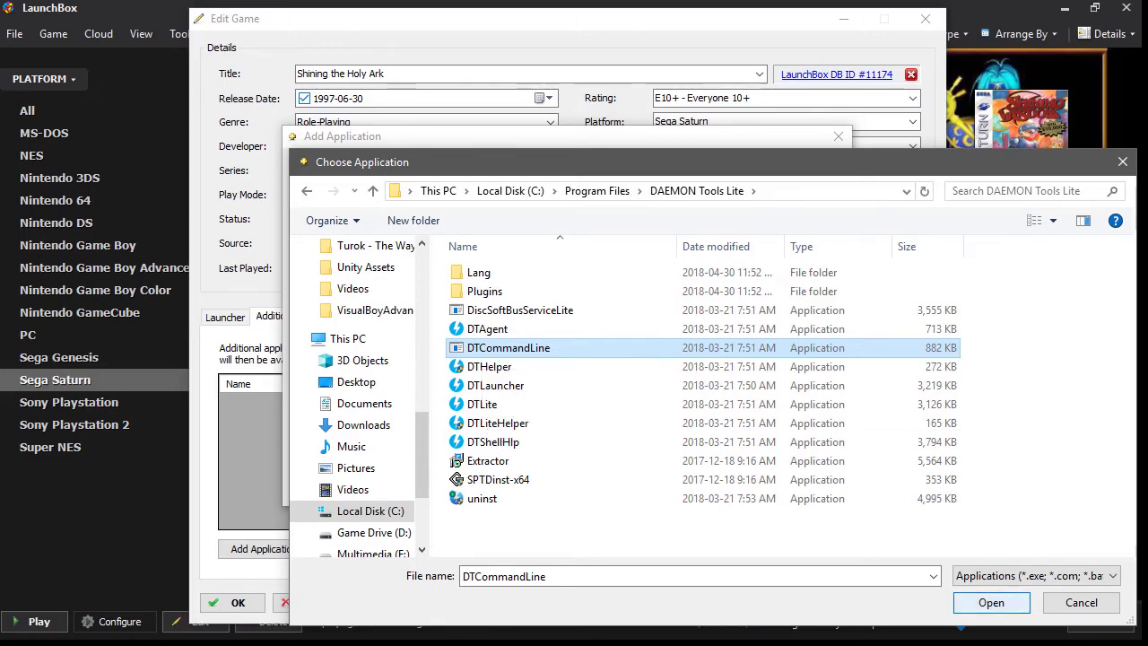
click(991, 602)
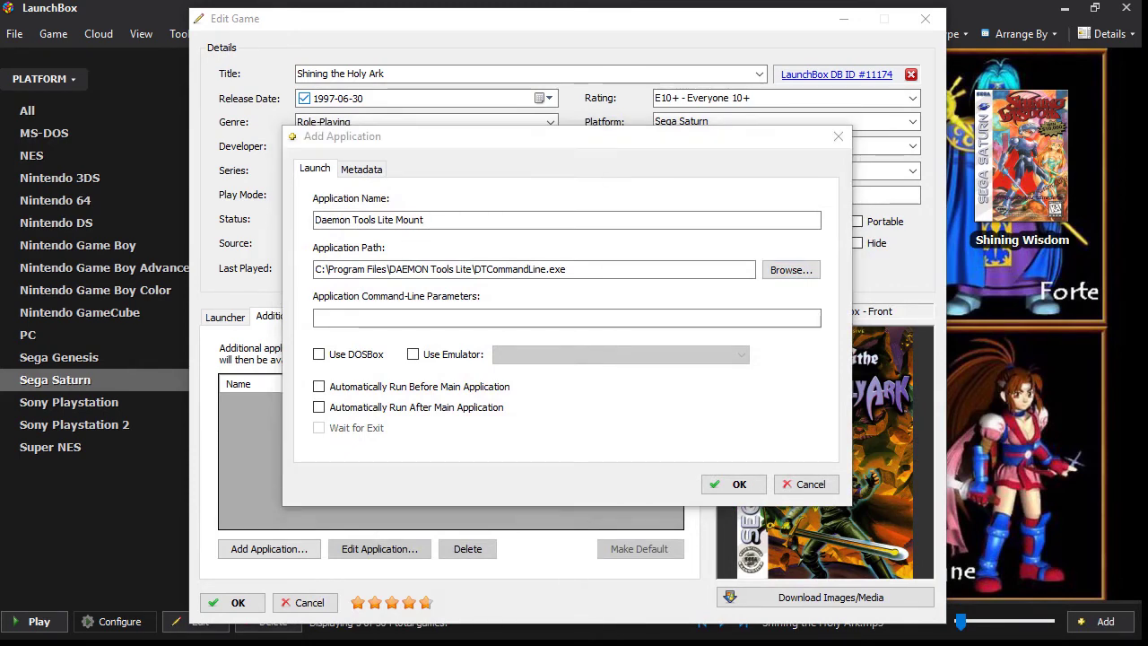
- Paste -m -t "dt" -l "G" -p "PATH TO IMAGE" from Notepad into the command-line parameters
key(alt+Tab)
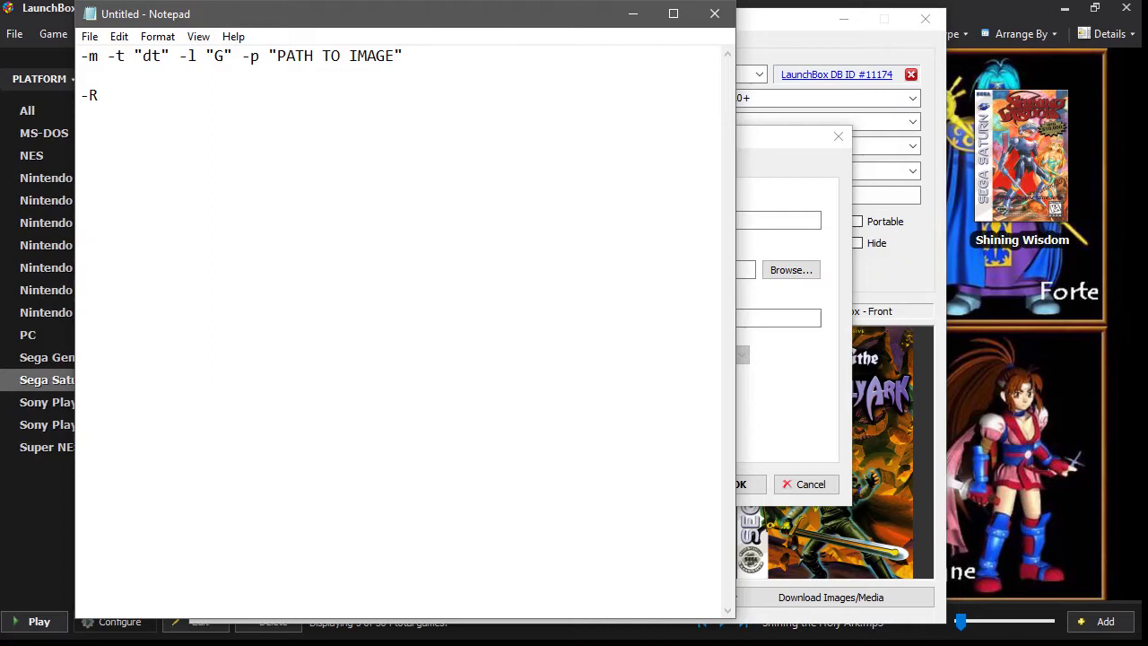
key(shift+Home)
key(ctrl+c)
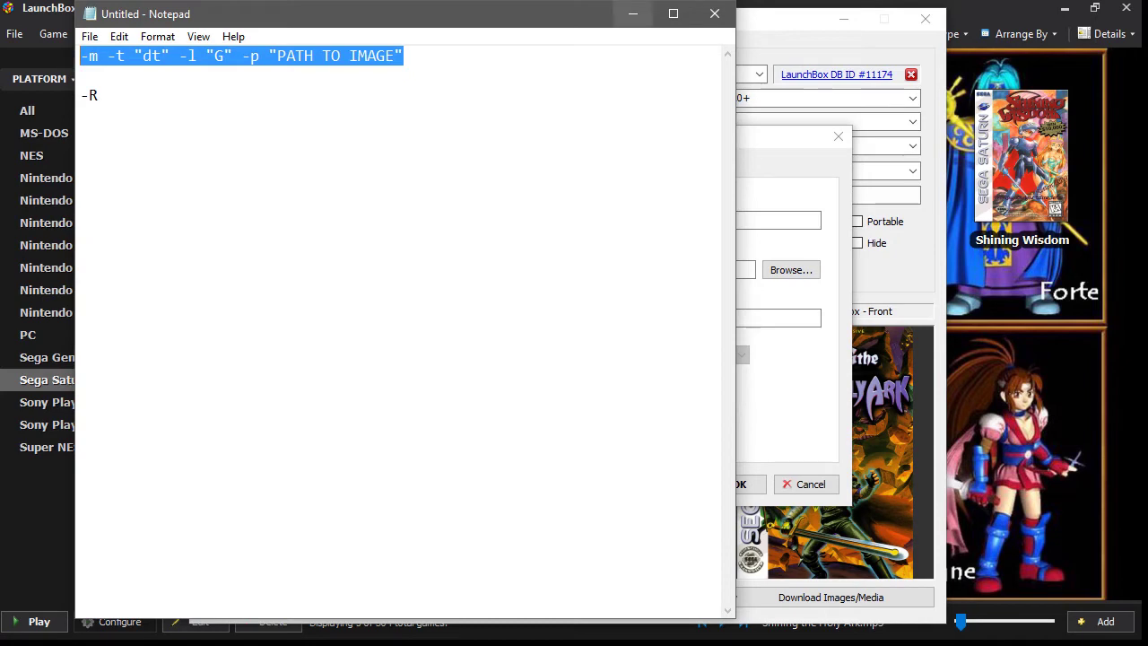
click(632, 13)
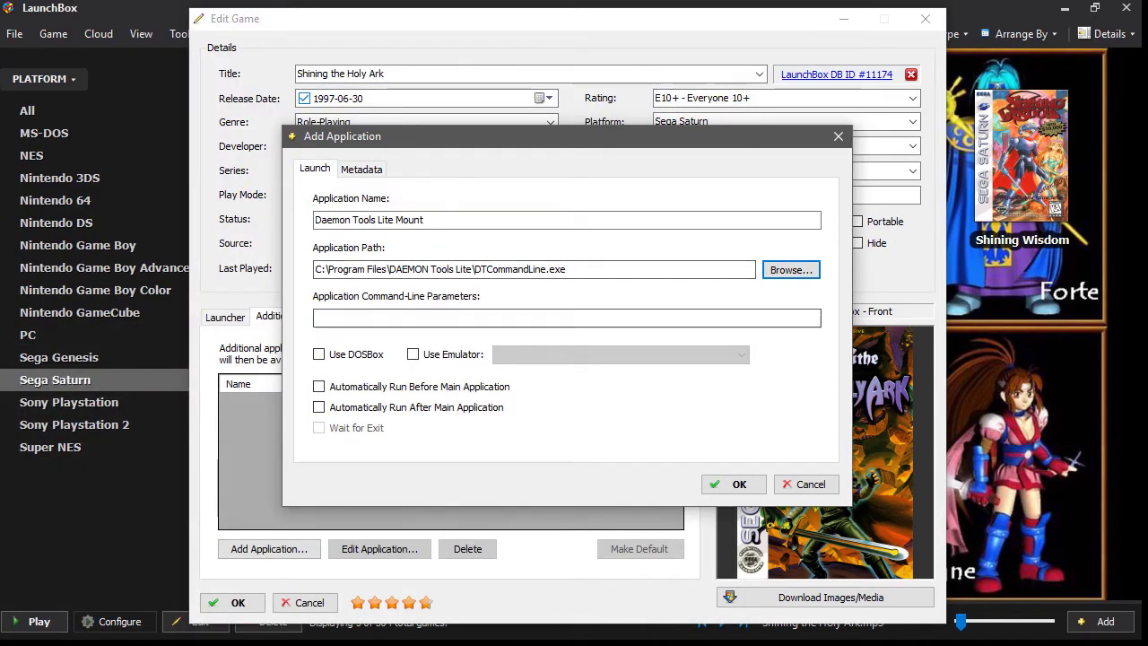
click(567, 317)
key(ctrl+v)
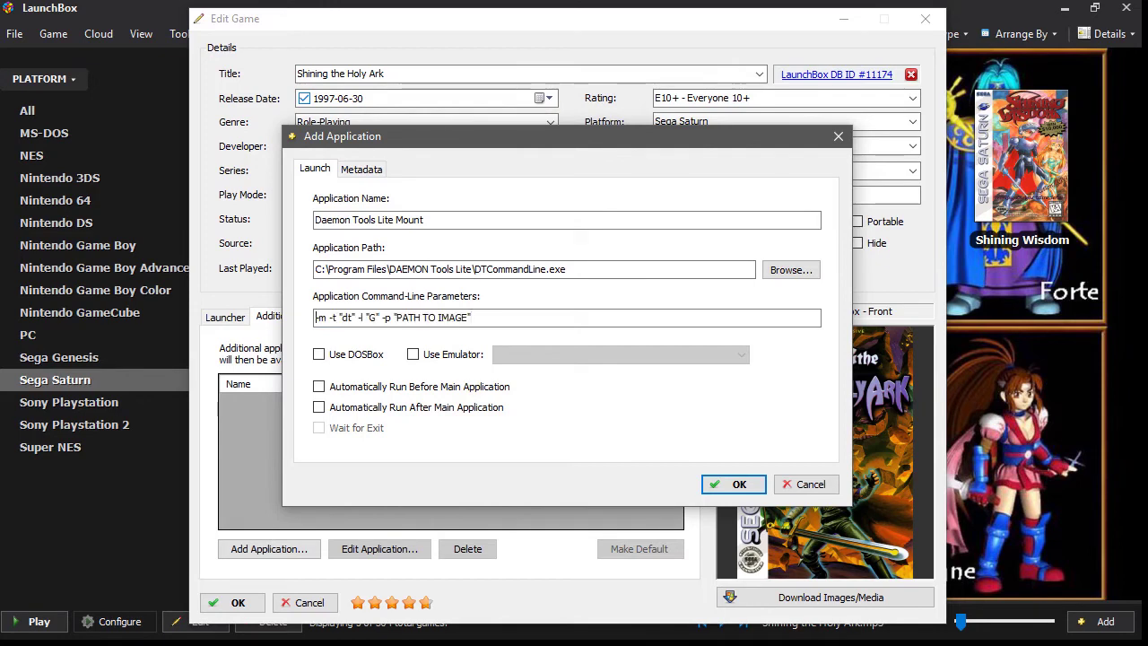
drag(315, 318, 393, 317)
click(392, 317)
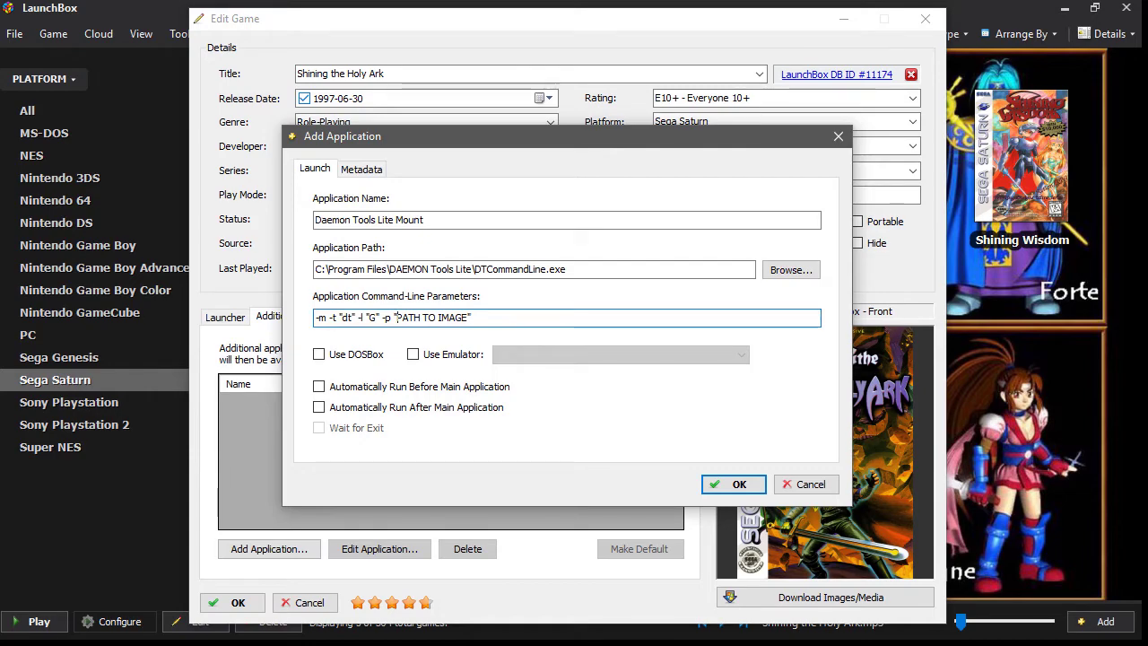
key(alt+Tab)
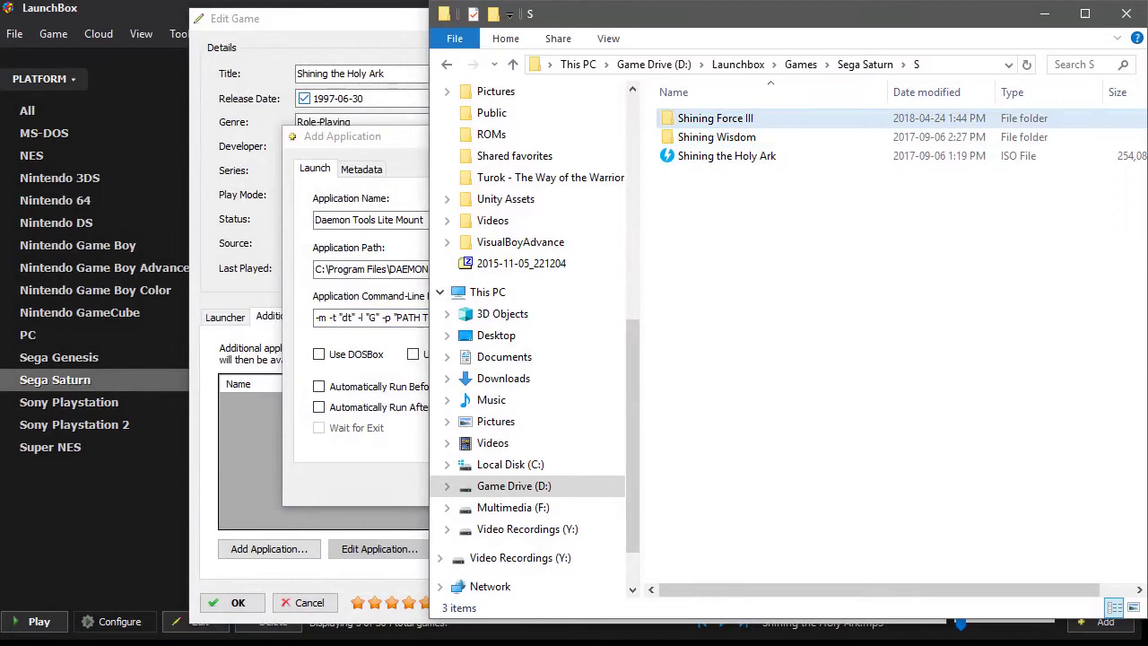
- Replace the PATH TO IMAGE placeholder with the copied folder path D:\Launchbox\Games\Sega Saturn\S
click(807, 64)
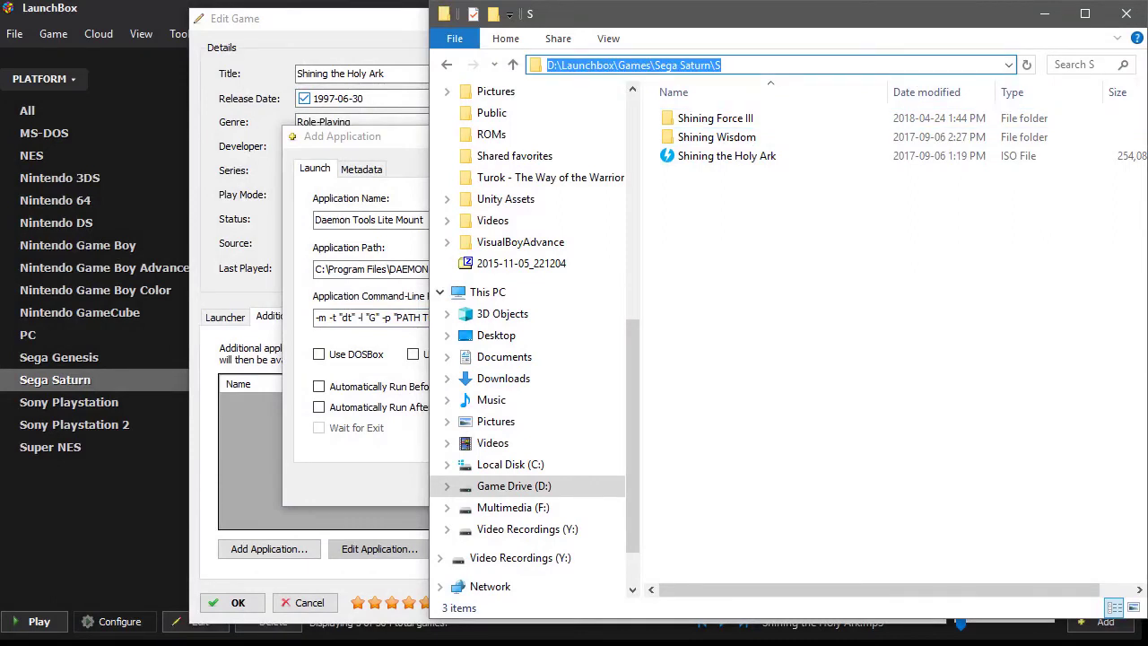
key(Escape)
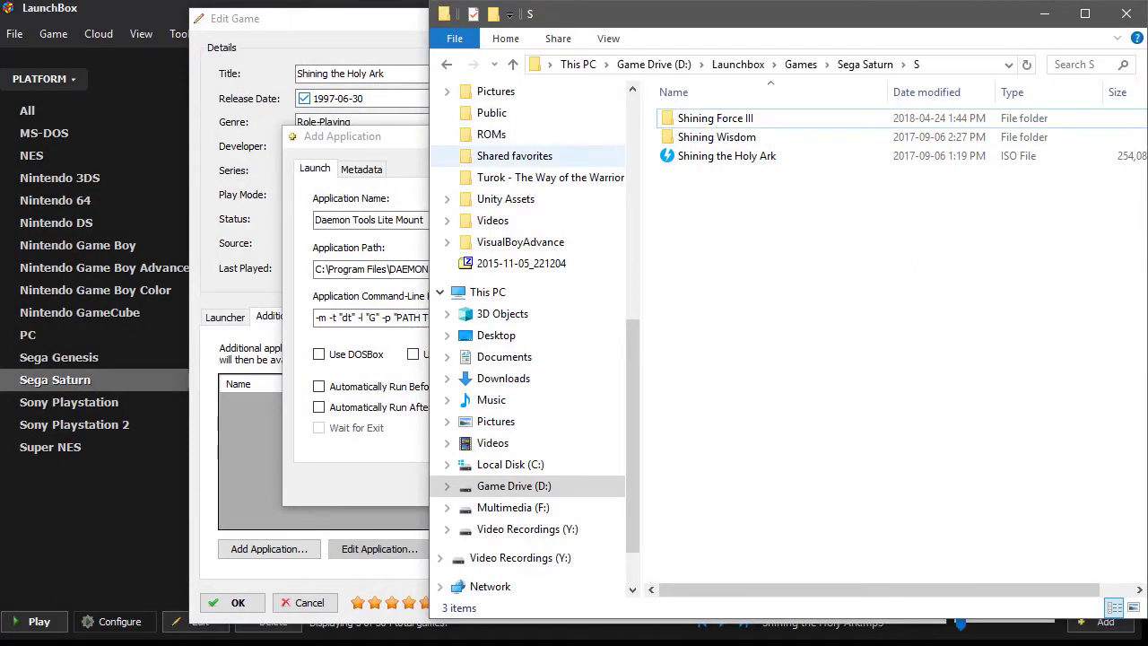
click(395, 318)
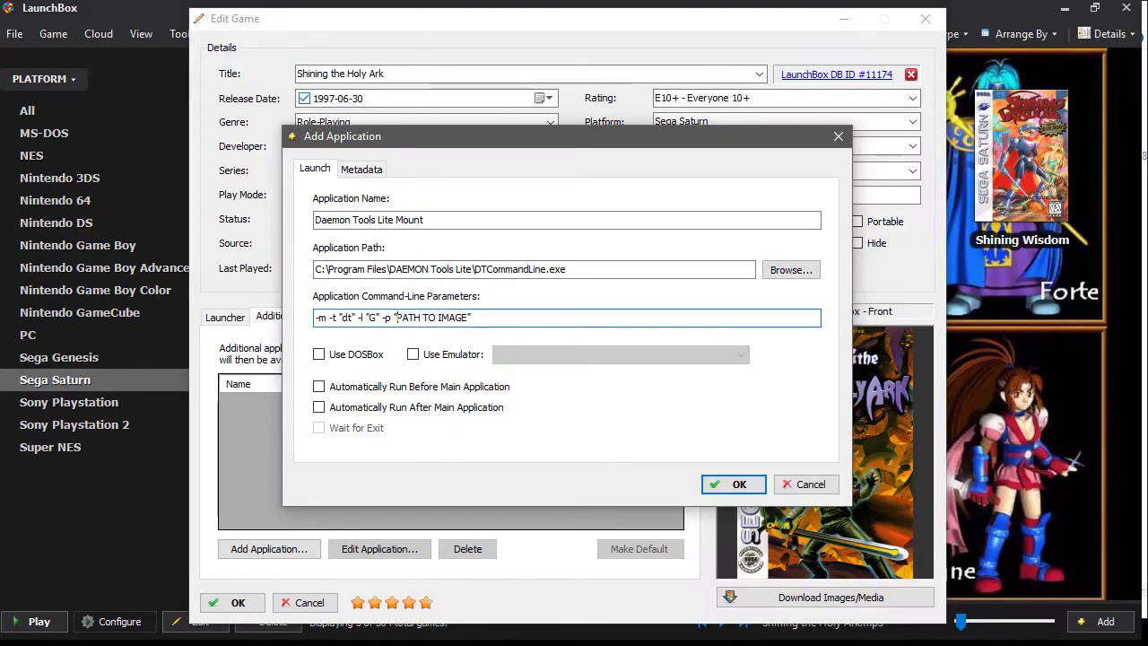
key(End)
key(Left)
key(ctrl+shift+Left)
key(ctrl+shift+Left)
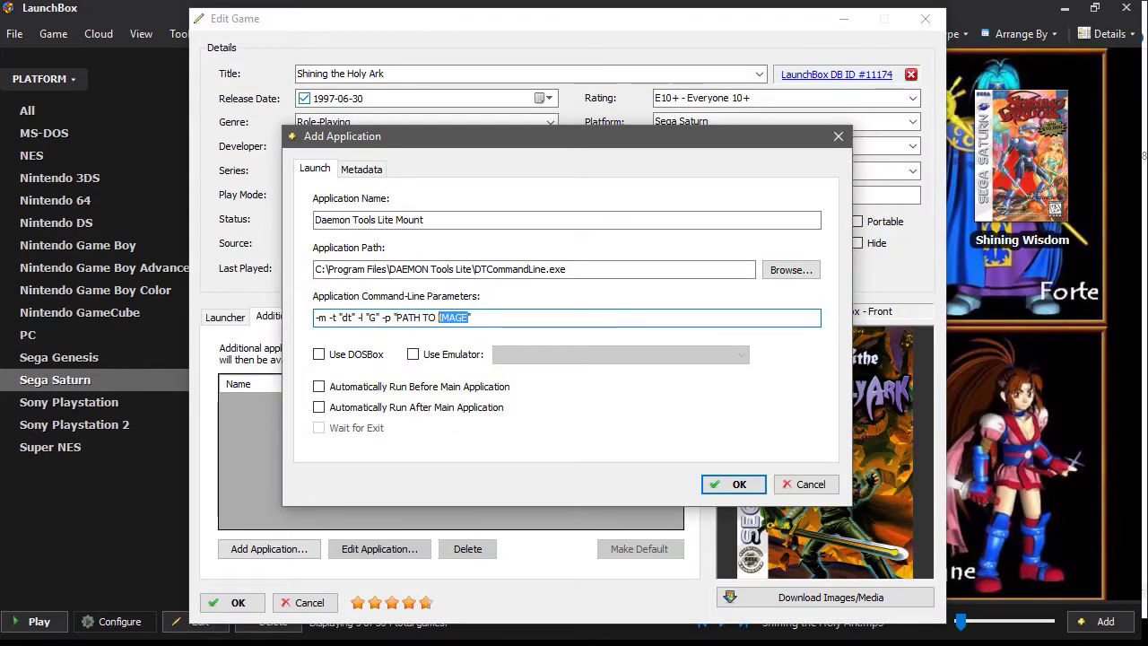
key(ctrl+shift+Left)
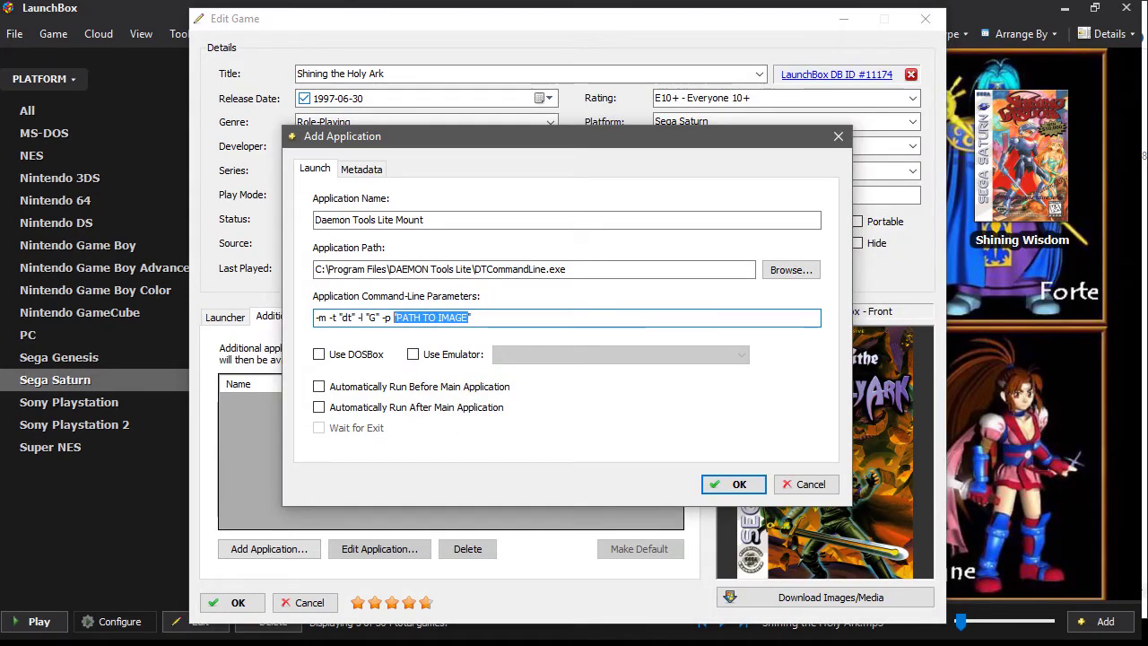
text(D:\Launchbox\Games\Sega Saturn\S)
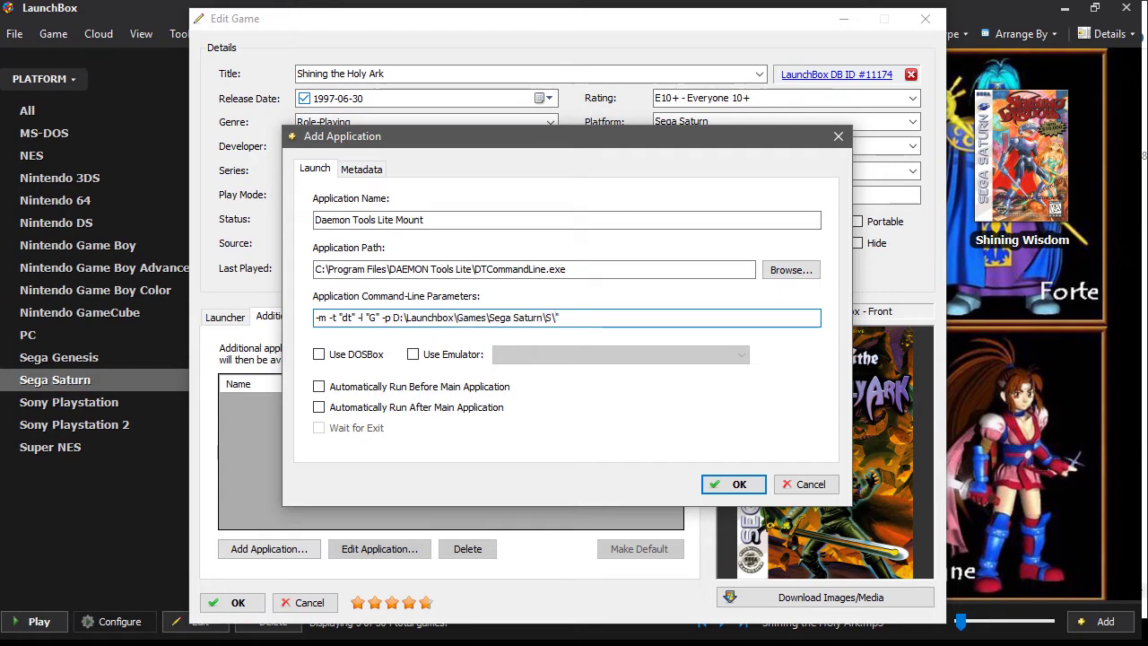
- Append 'Shining the Holy Ark.iso' to the path and check the ISO's name in Explorer
text(Shining the)
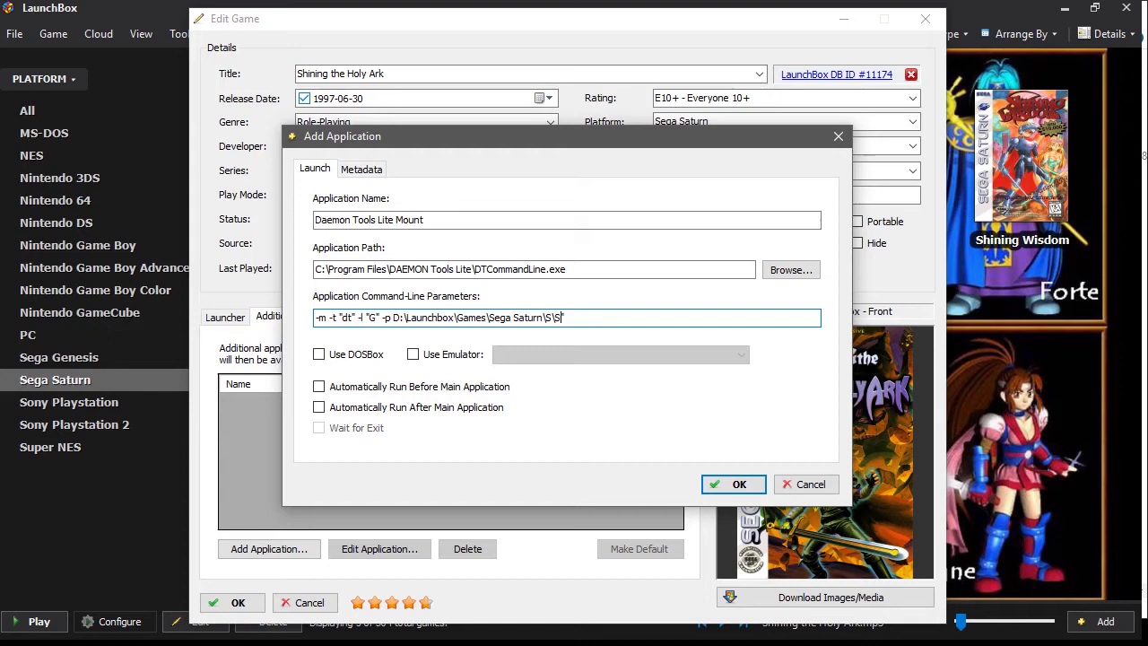
text( Holy Ark.)
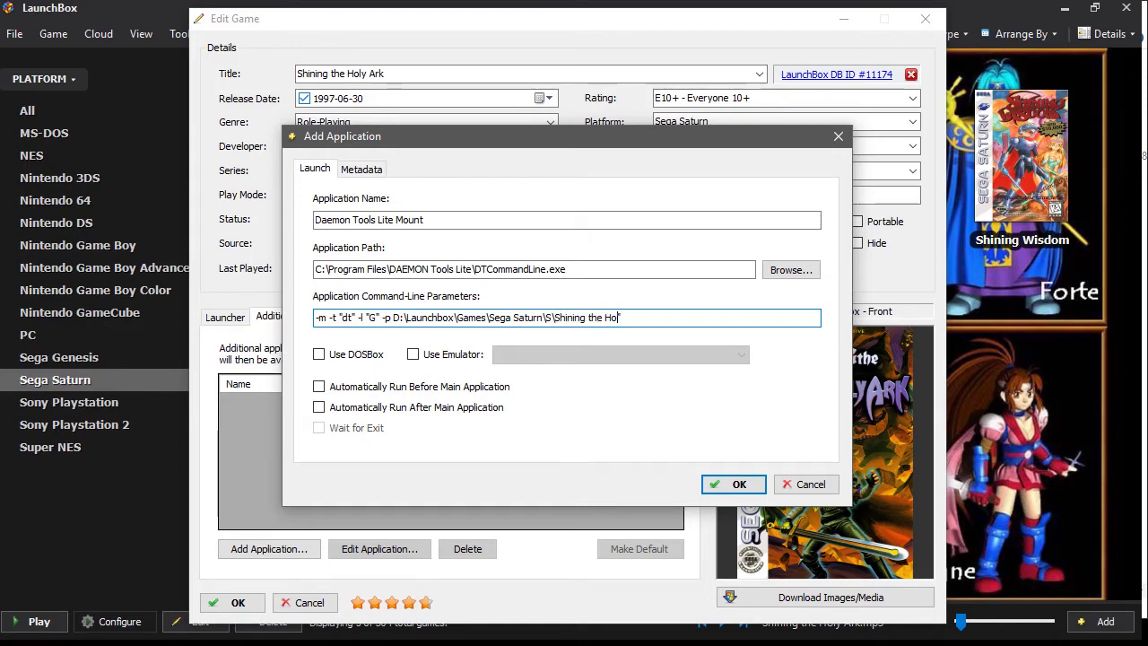
text(iso)
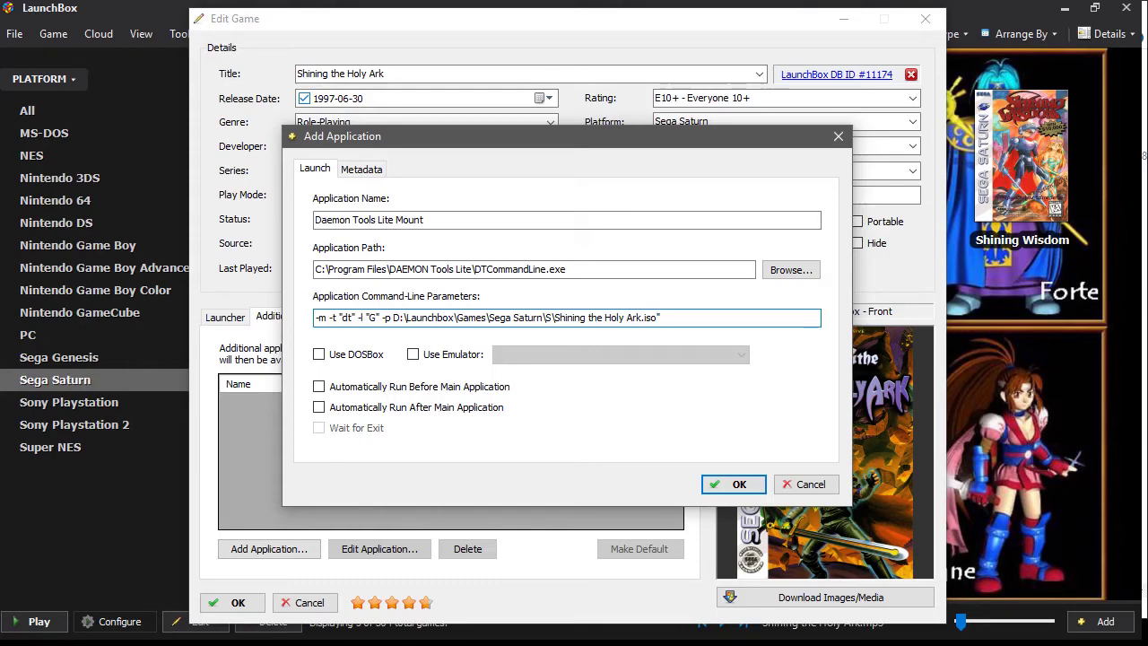
key(alt+Tab)
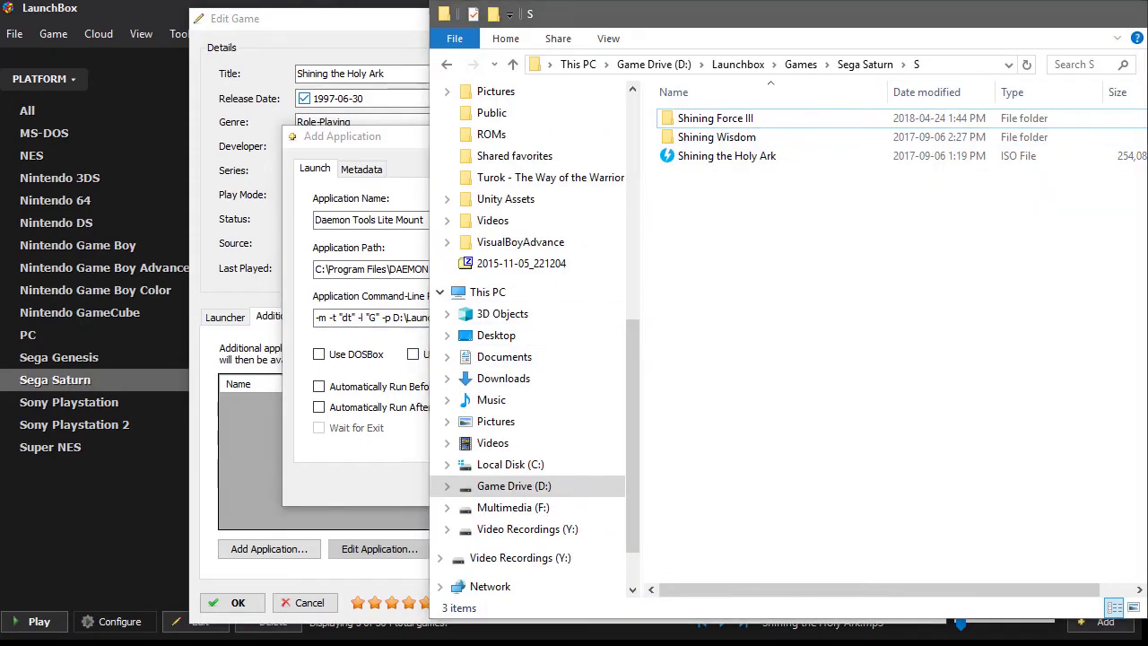
click(1044, 13)
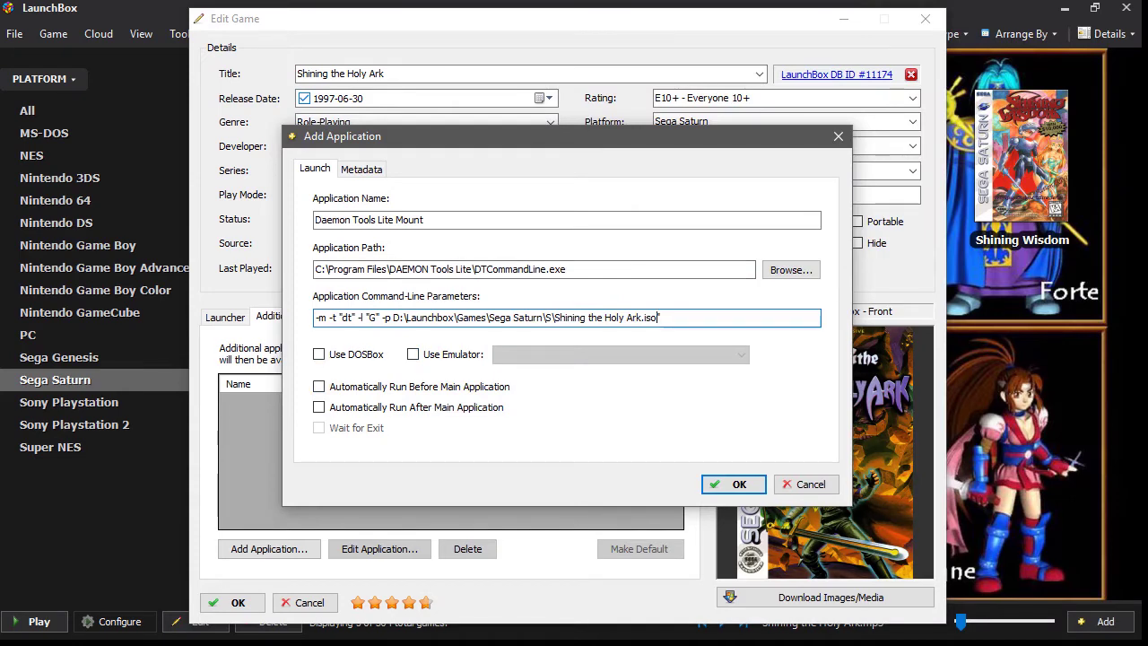
- Make the Mount app run before the game with Wait for Exit, and save it
click(318, 386)
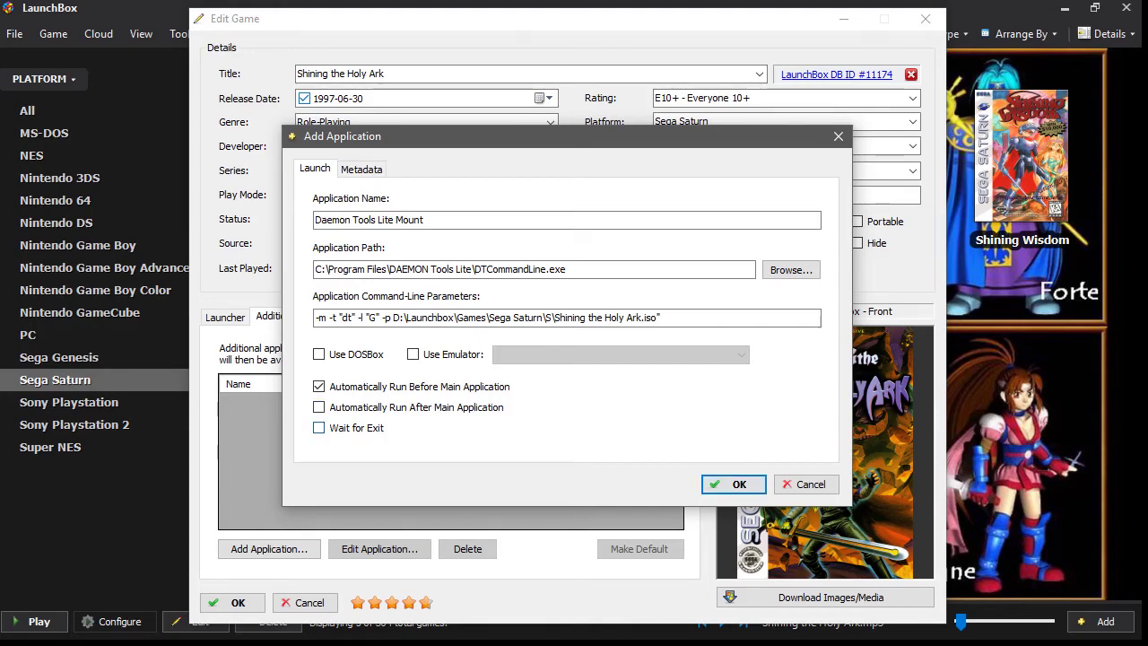
click(319, 428)
key(Return)
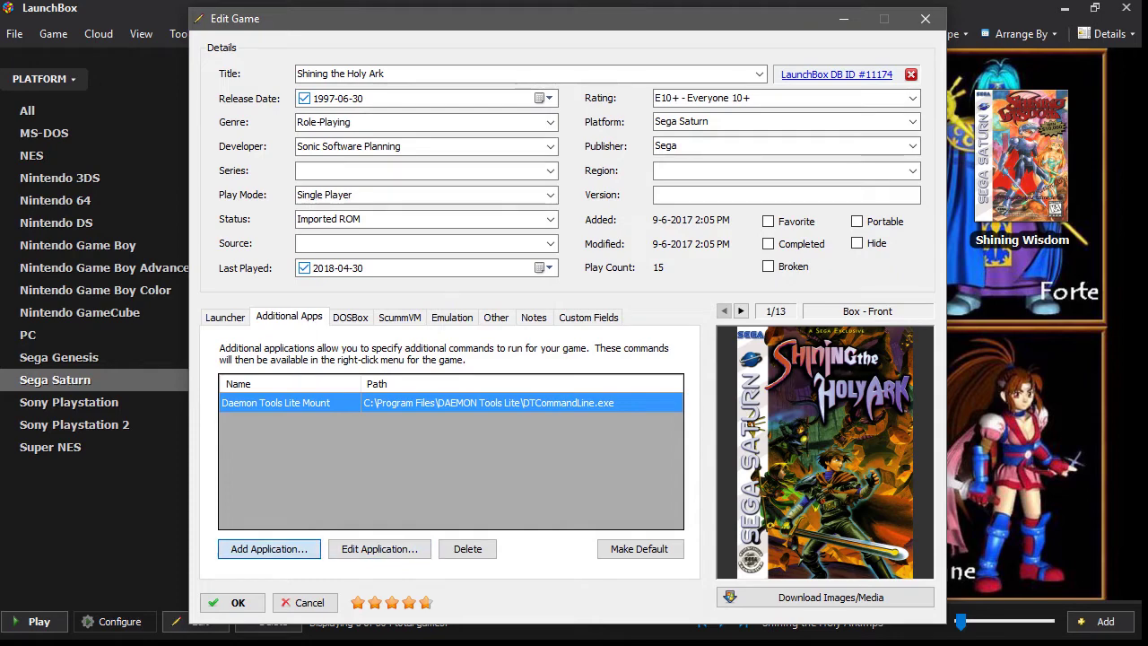
- Add another additional app pointing to C:\Program Files\DAEMON Tools Lite\DTCommandLine.exe
click(269, 548)
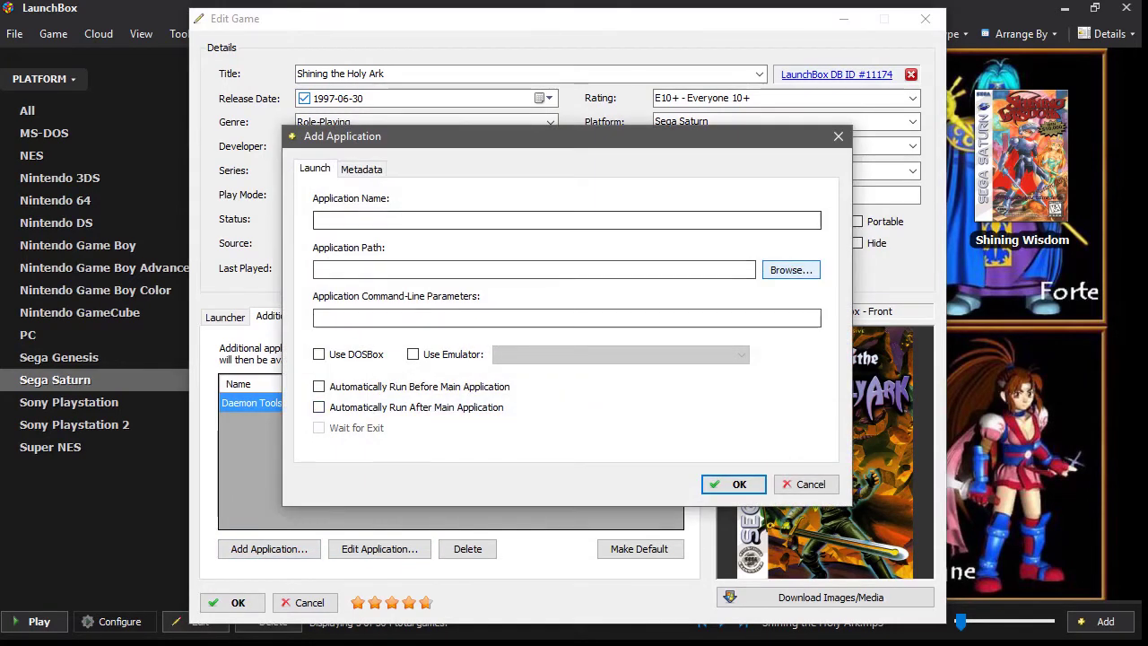
click(790, 270)
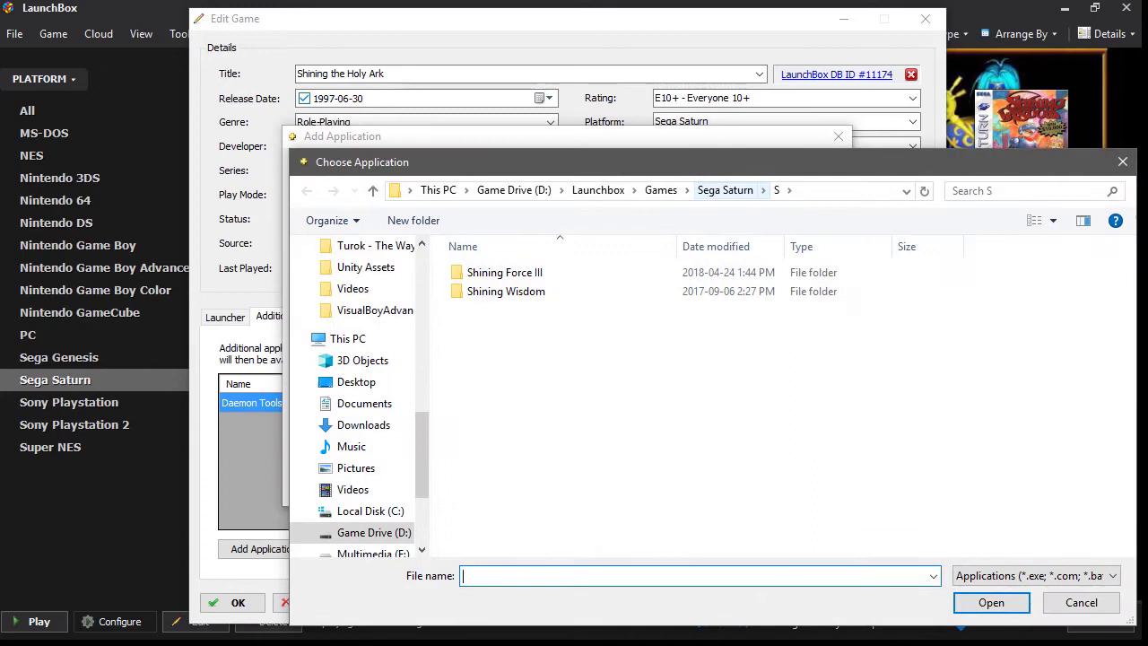
click(906, 191)
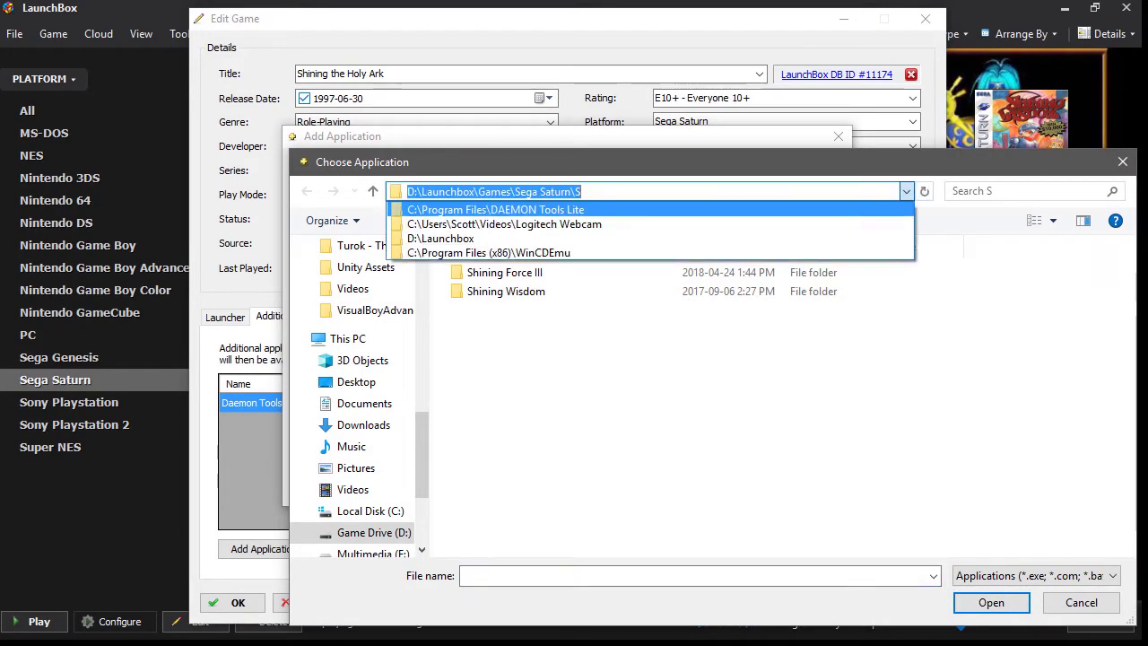
click(495, 209)
click(508, 347)
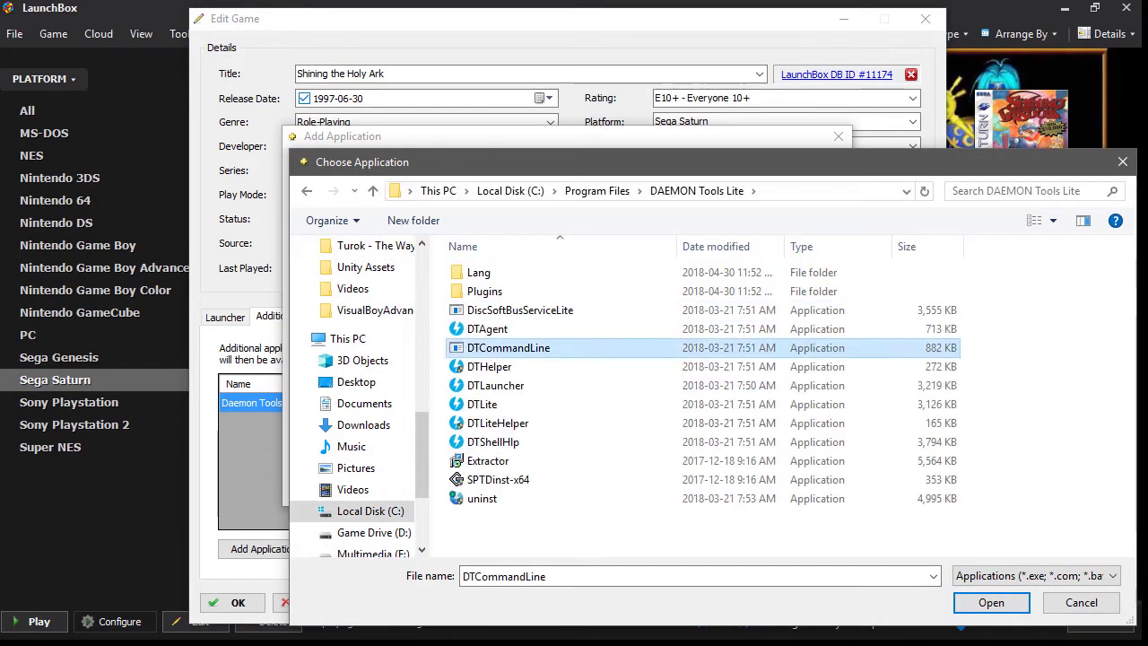
click(991, 602)
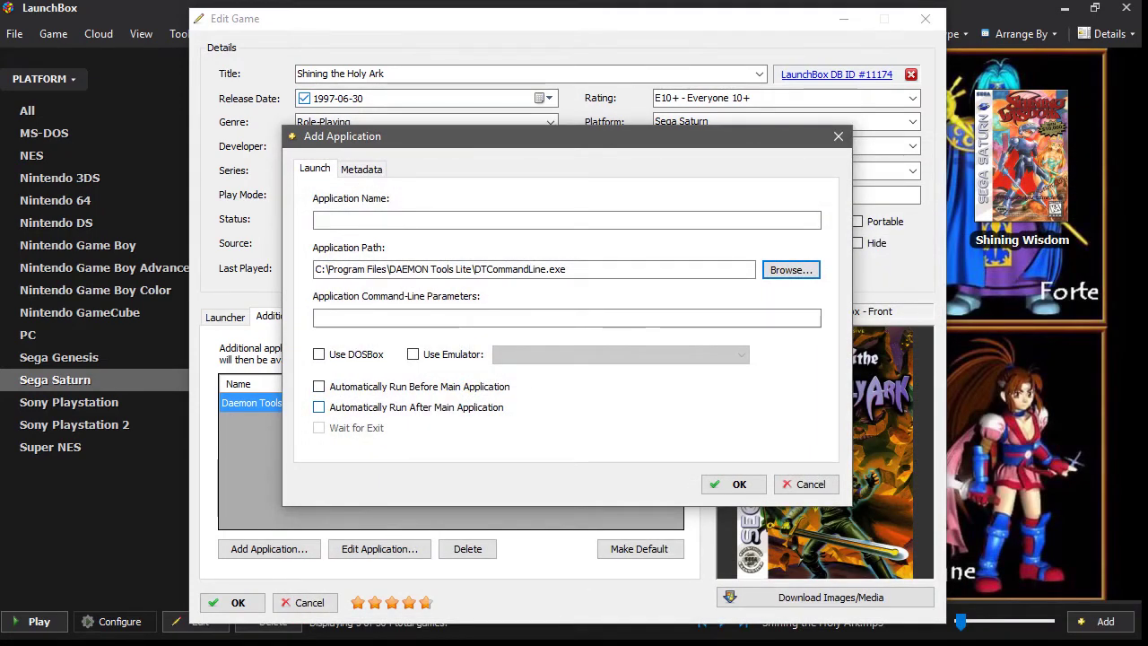
- Set it to run after the game, name it 'Daemon Tools Lite Unmount', give parameters -R, and save
click(318, 407)
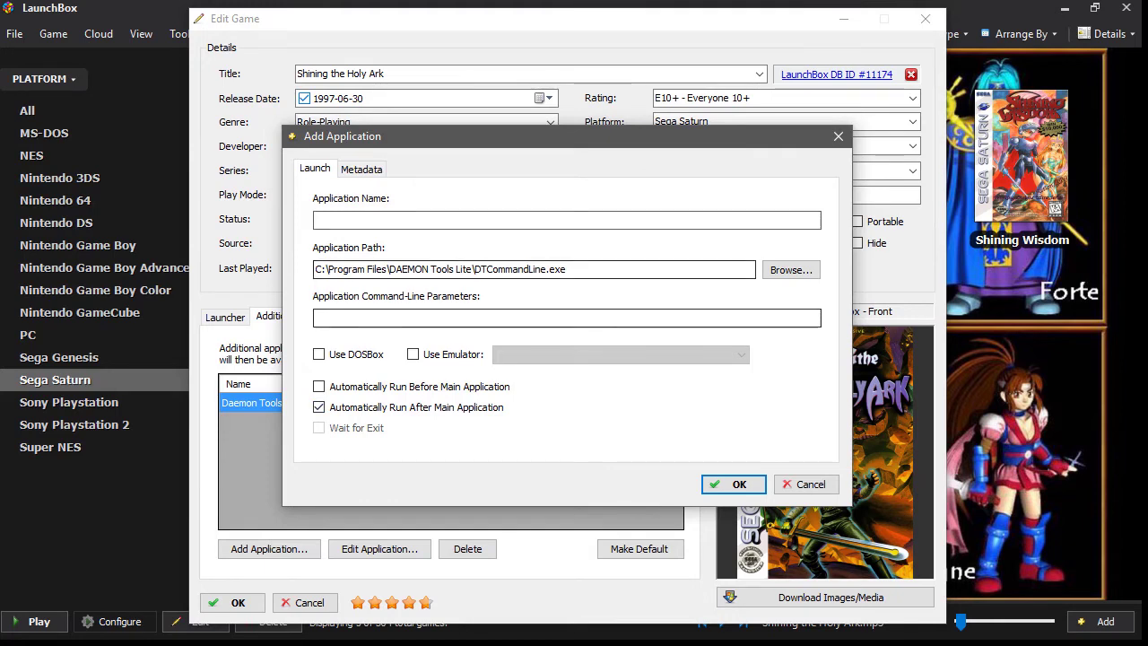
click(566, 220)
text(Dae)
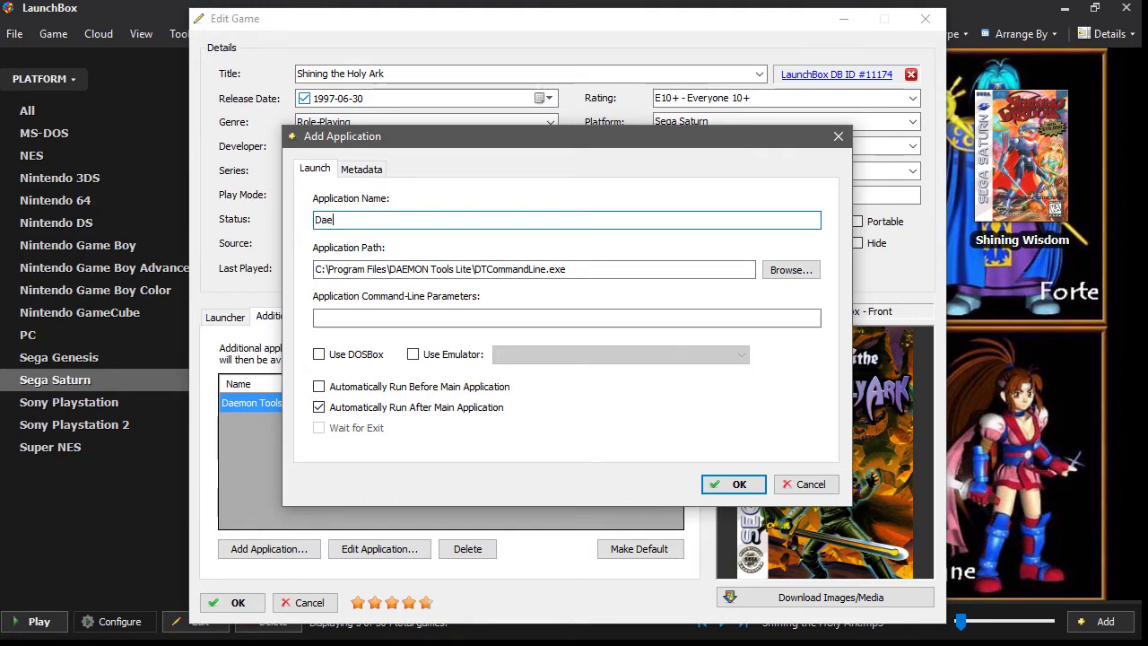
text(tom)
key(ctrl+a)
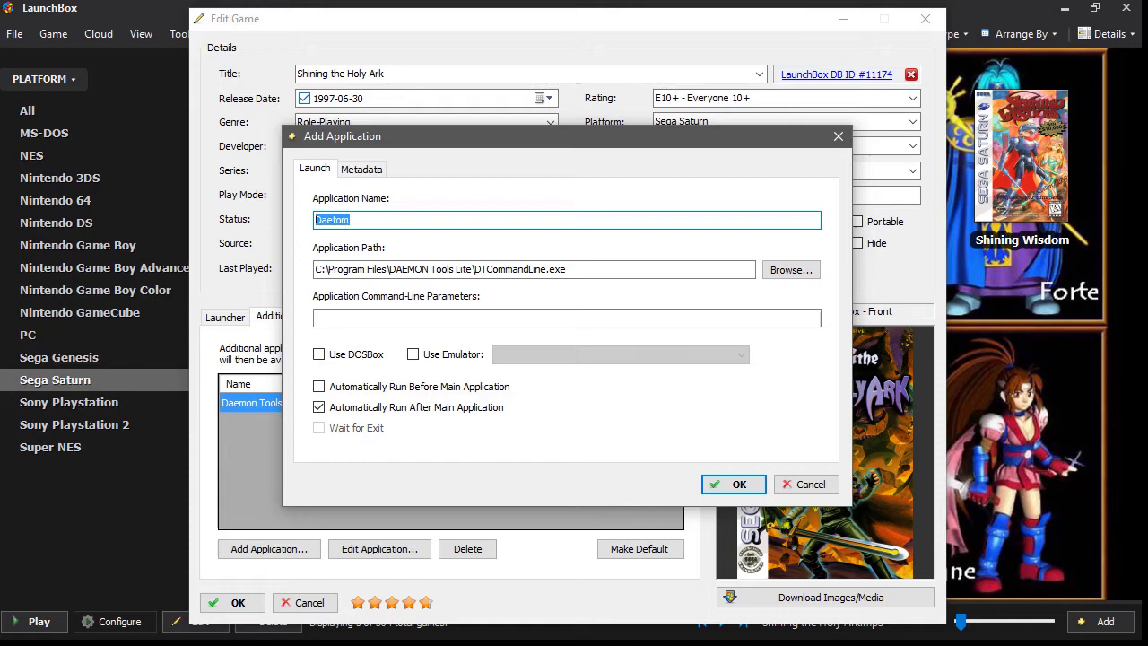
text(Daemon Tools Lite)
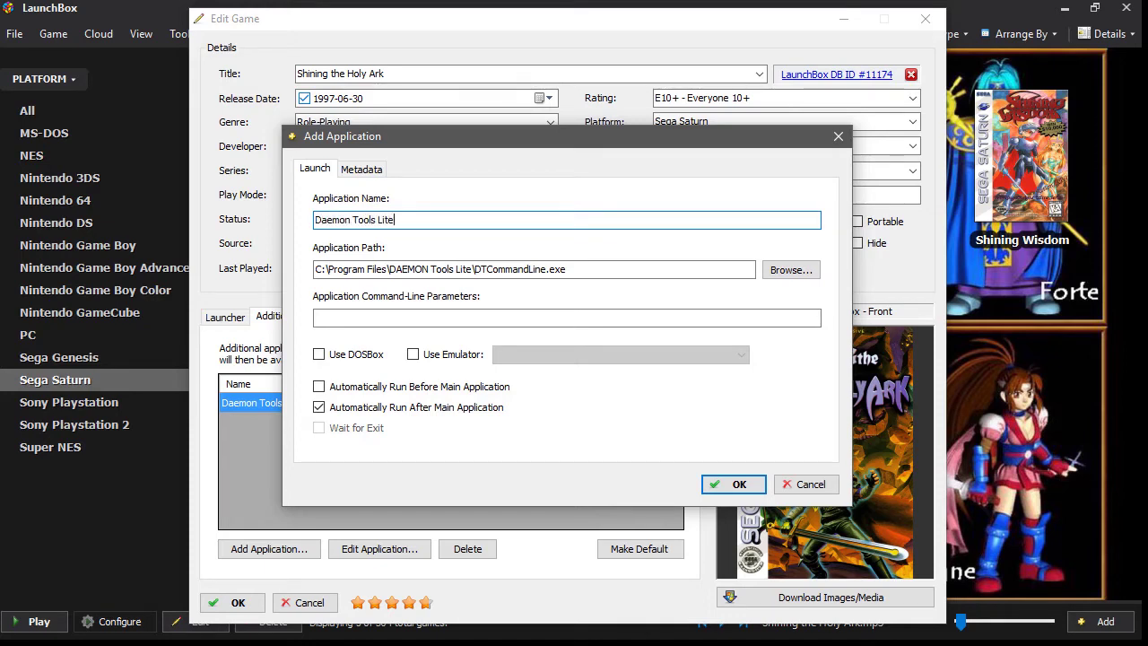
text( U)
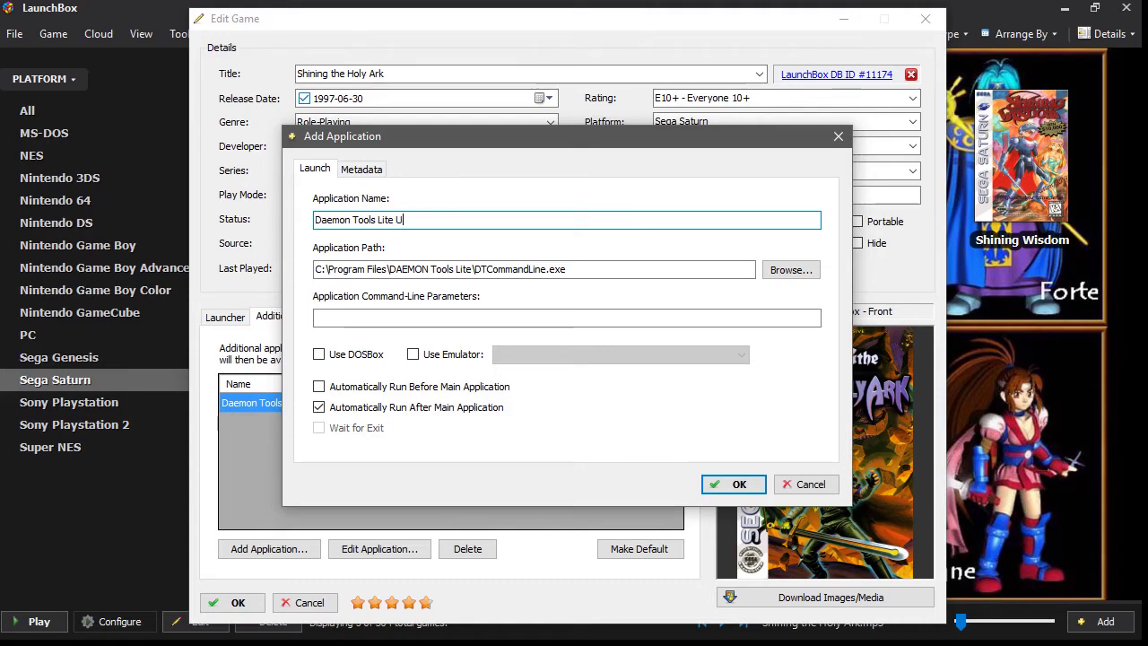
text(nmount)
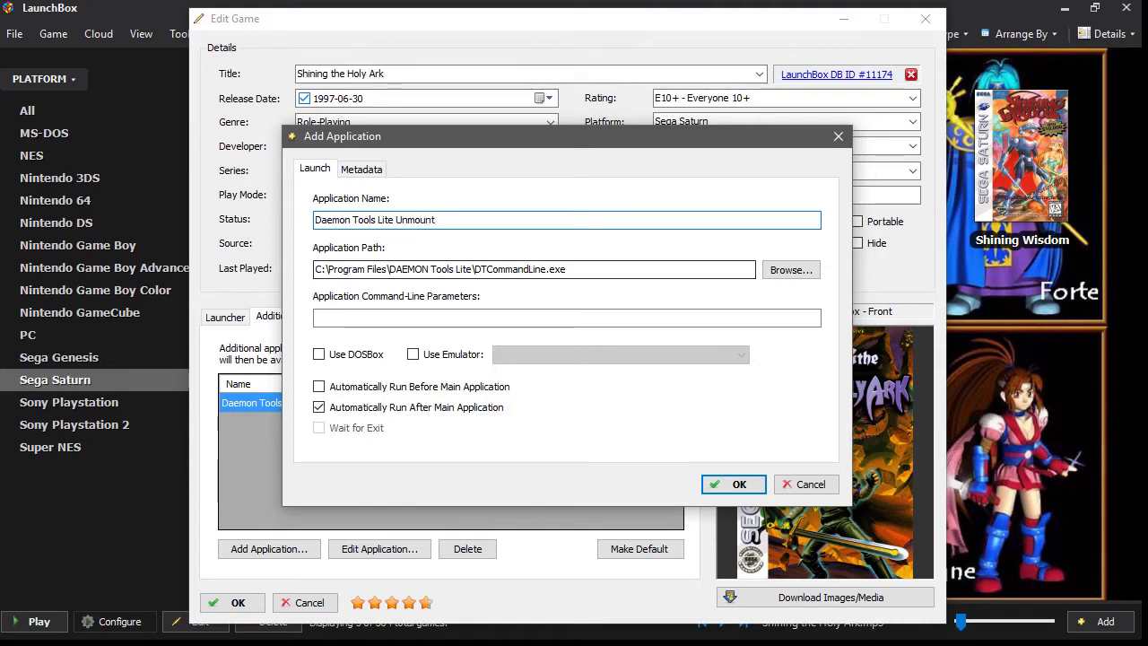
click(567, 317)
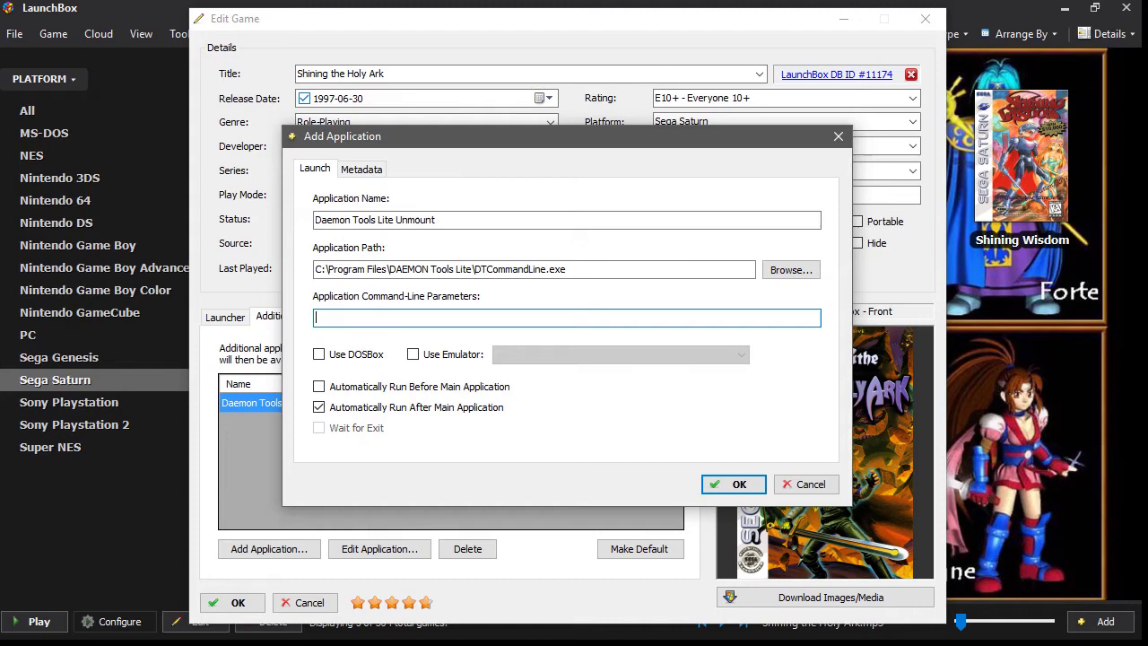
text(-R)
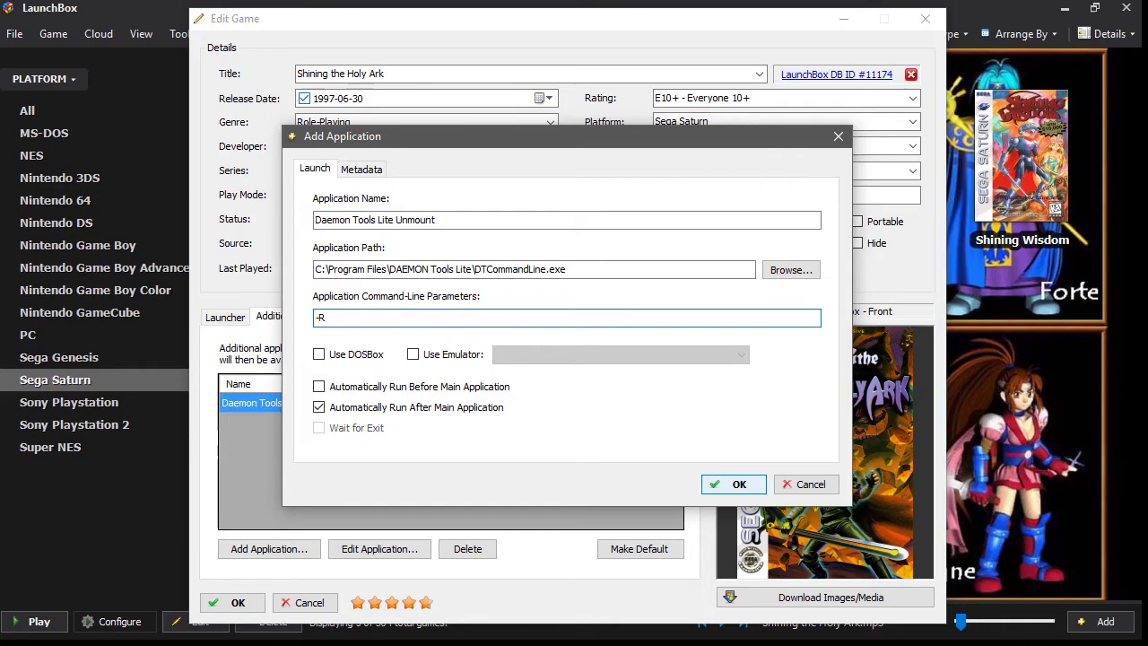
key(Return)
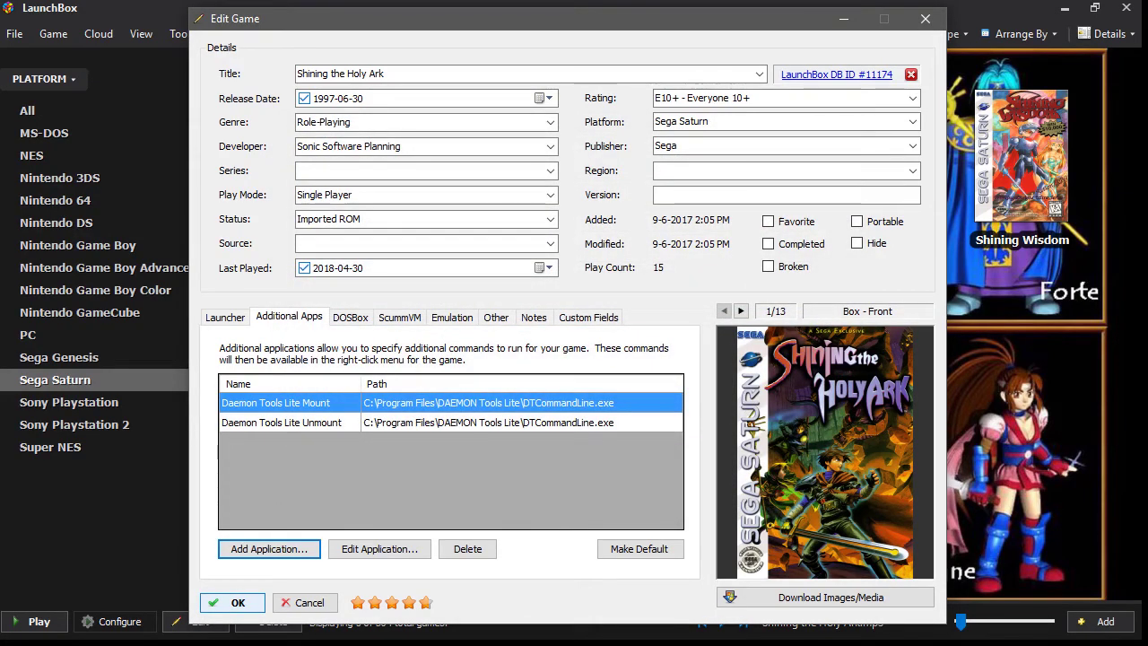
key(Return)
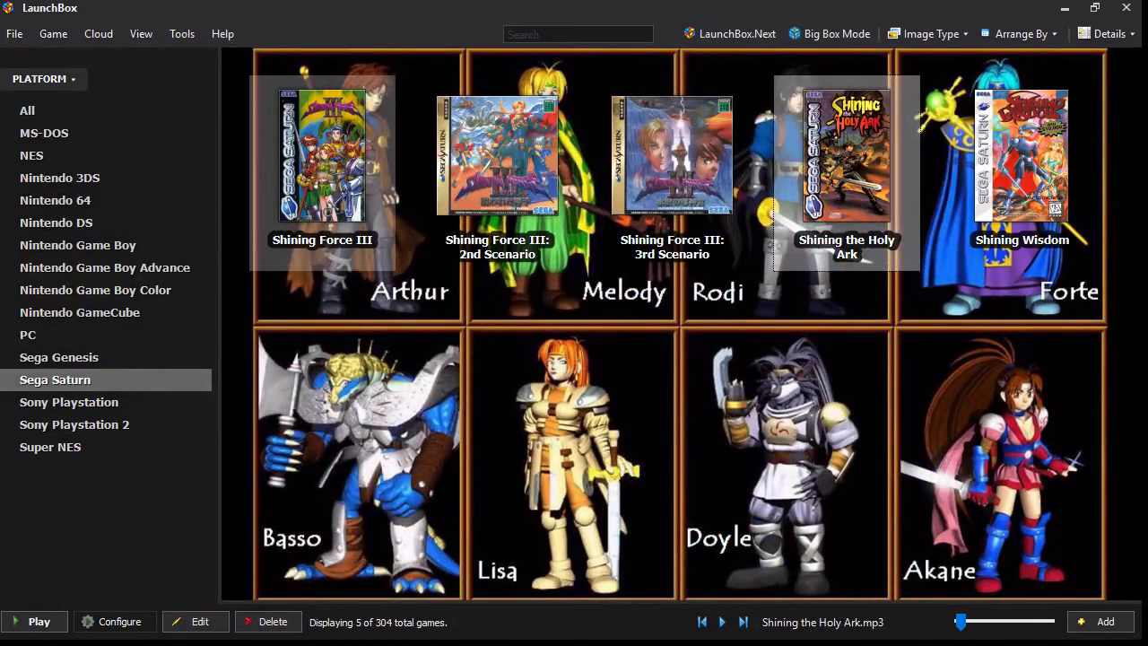
right_click(322, 156)
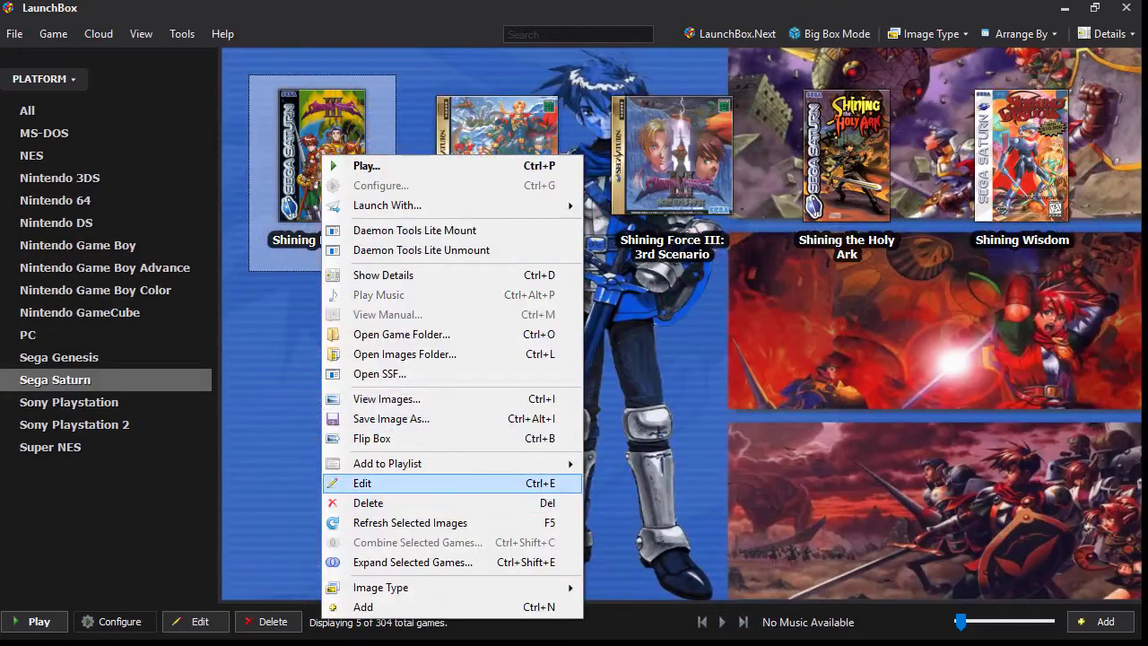
click(362, 482)
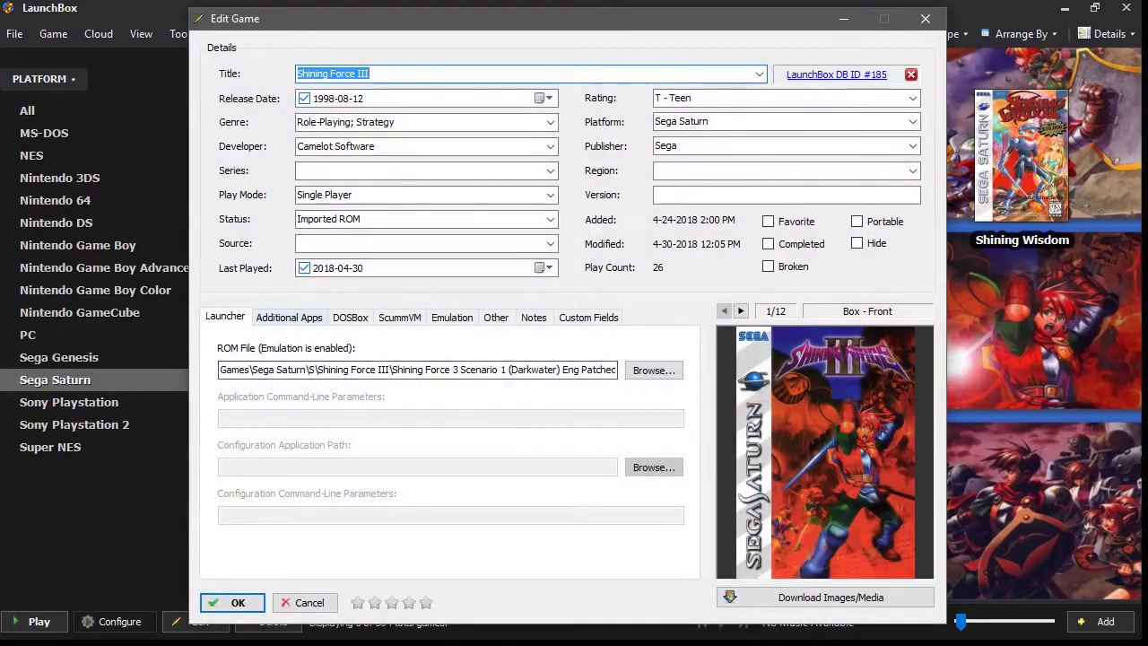
click(289, 317)
click(379, 548)
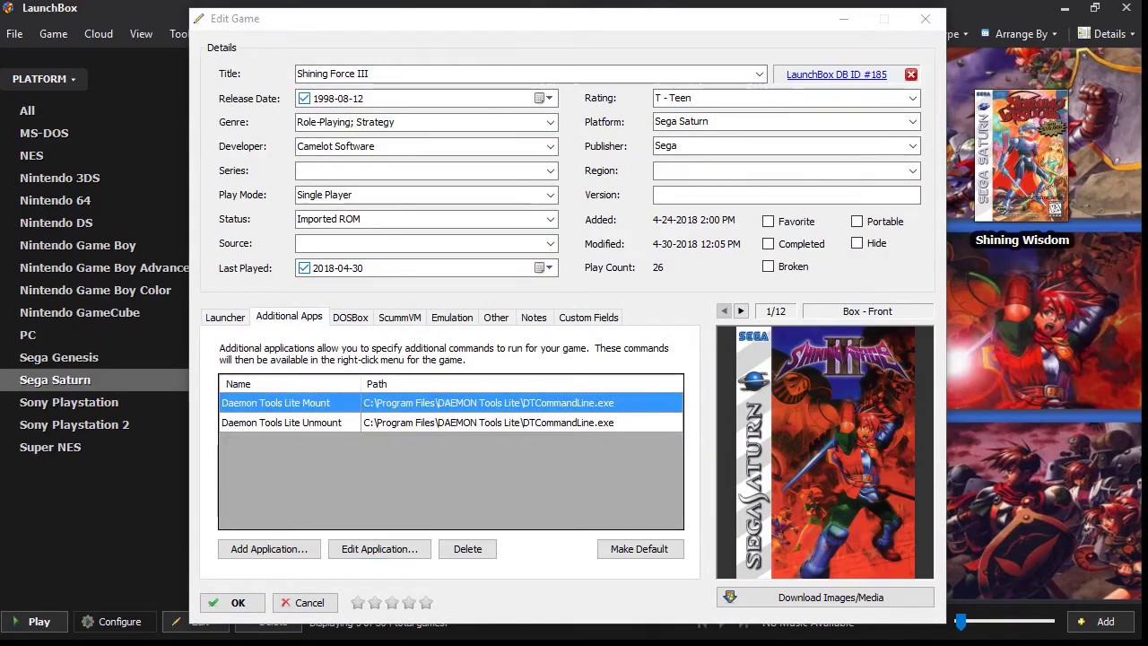
click(806, 483)
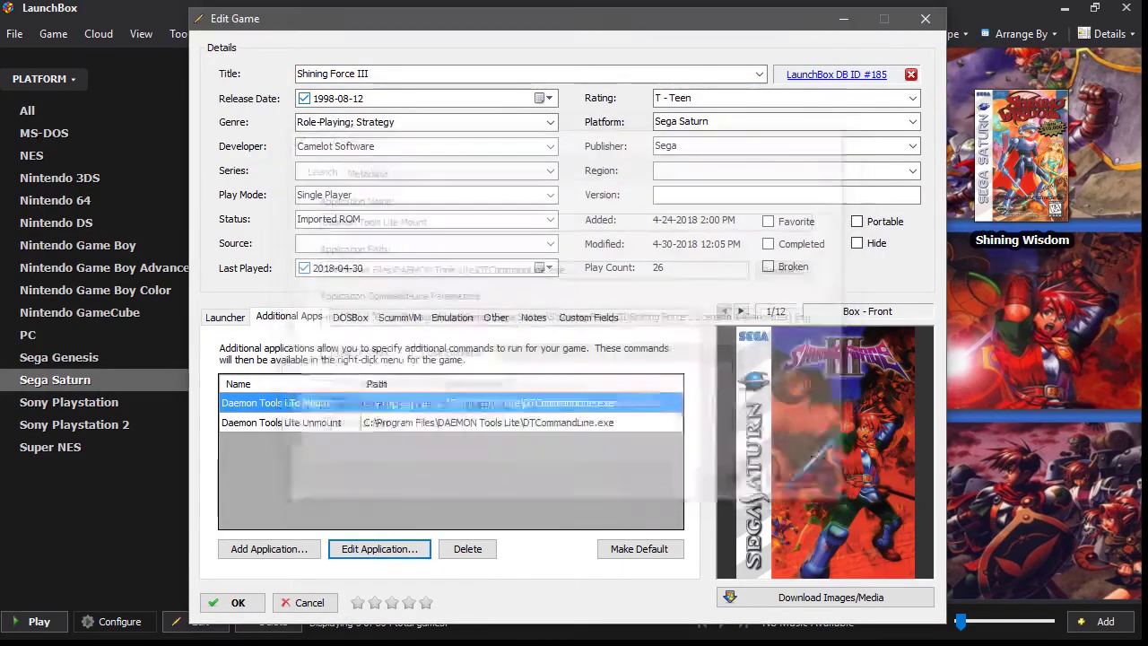
click(231, 602)
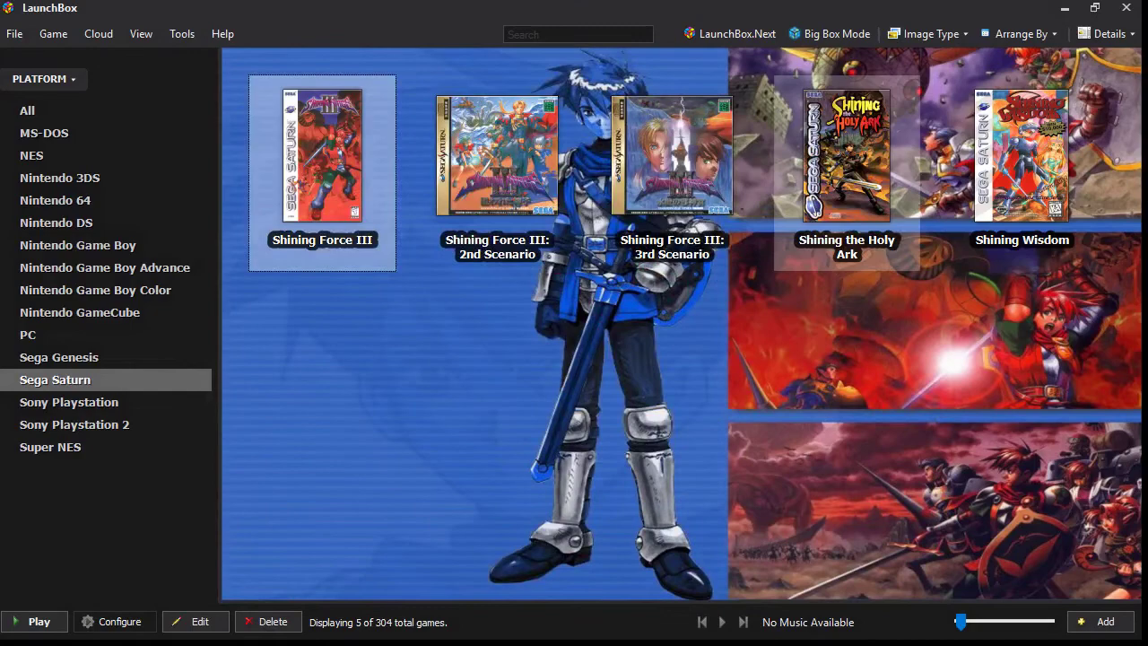
right_click(811, 144)
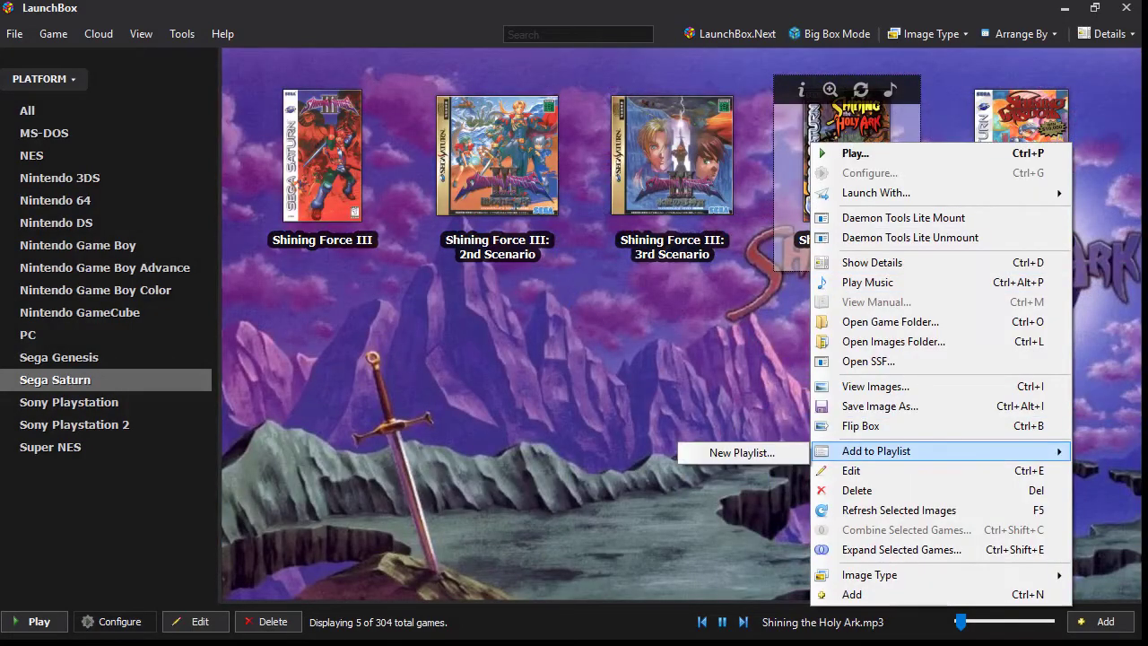
click(851, 470)
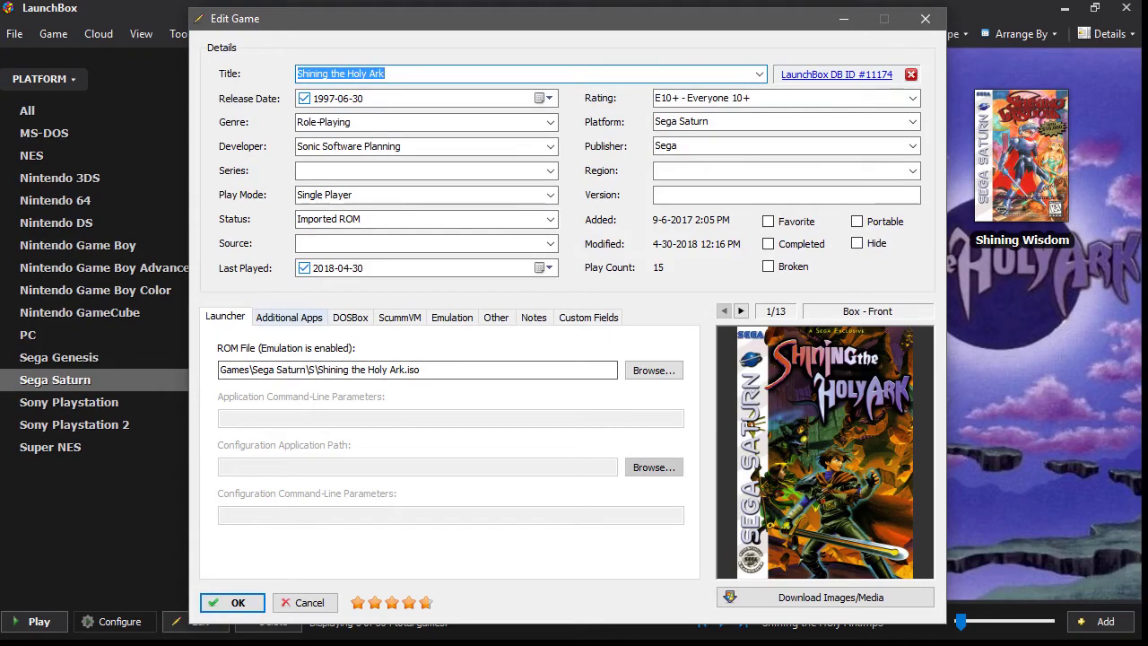
click(289, 316)
click(379, 548)
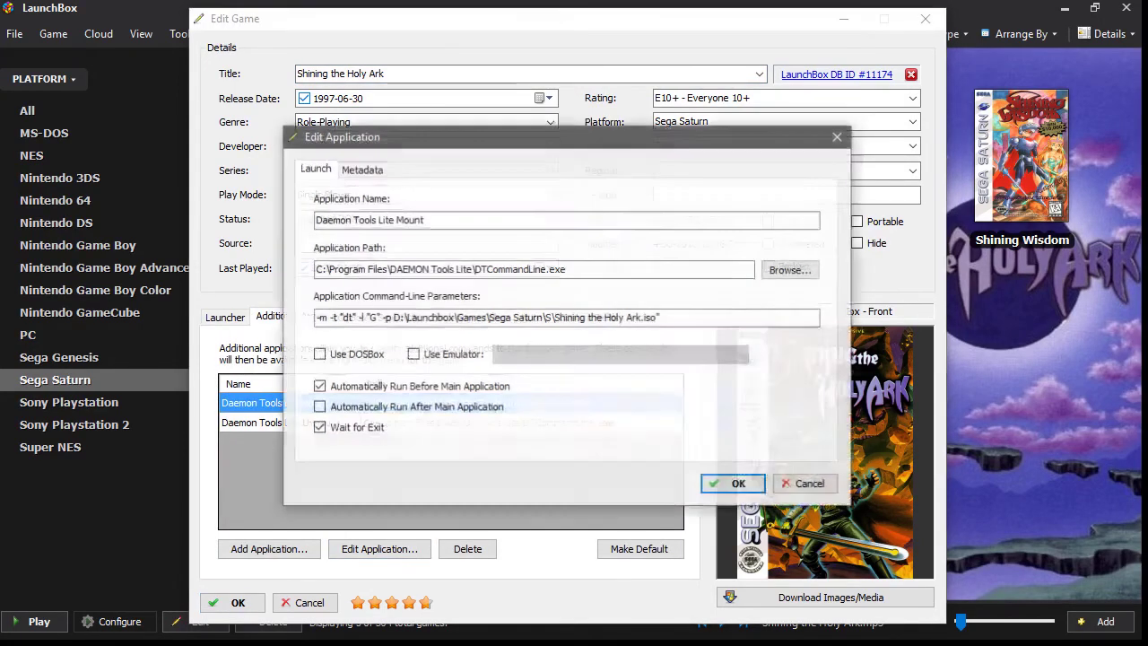
click(733, 484)
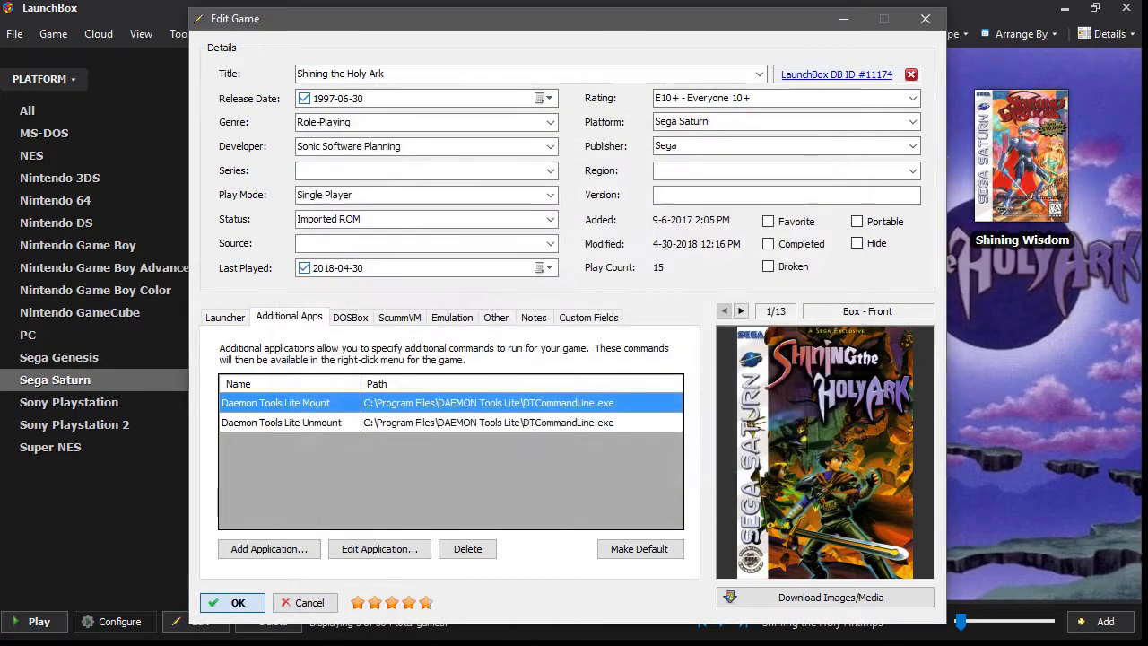
click(230, 601)
right_click(859, 154)
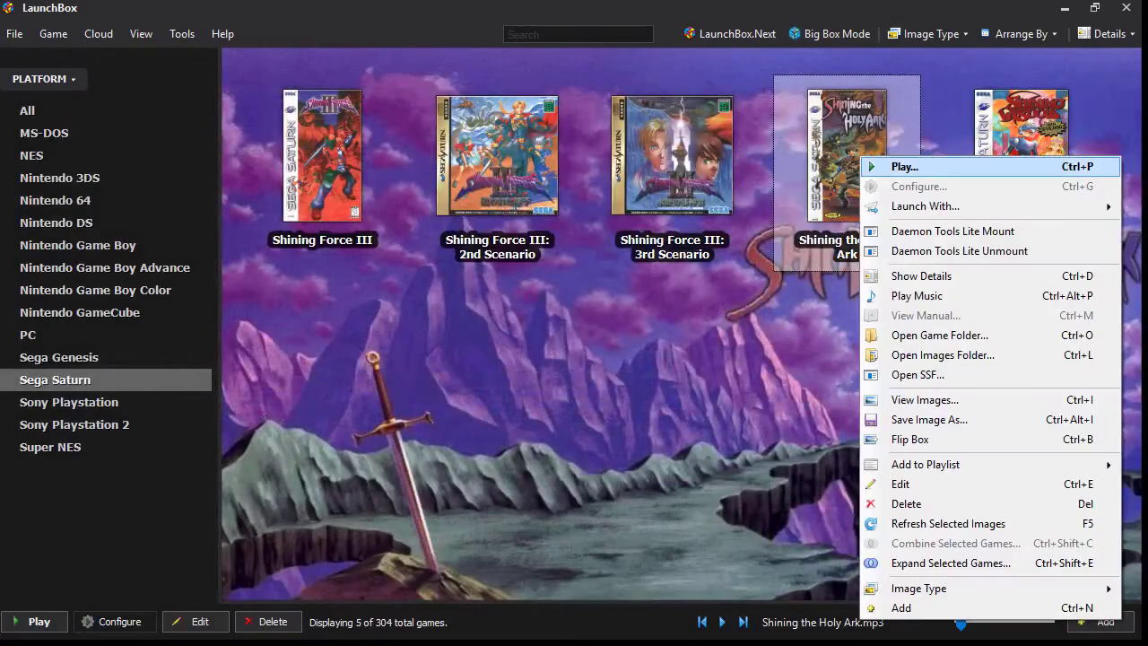
click(904, 166)
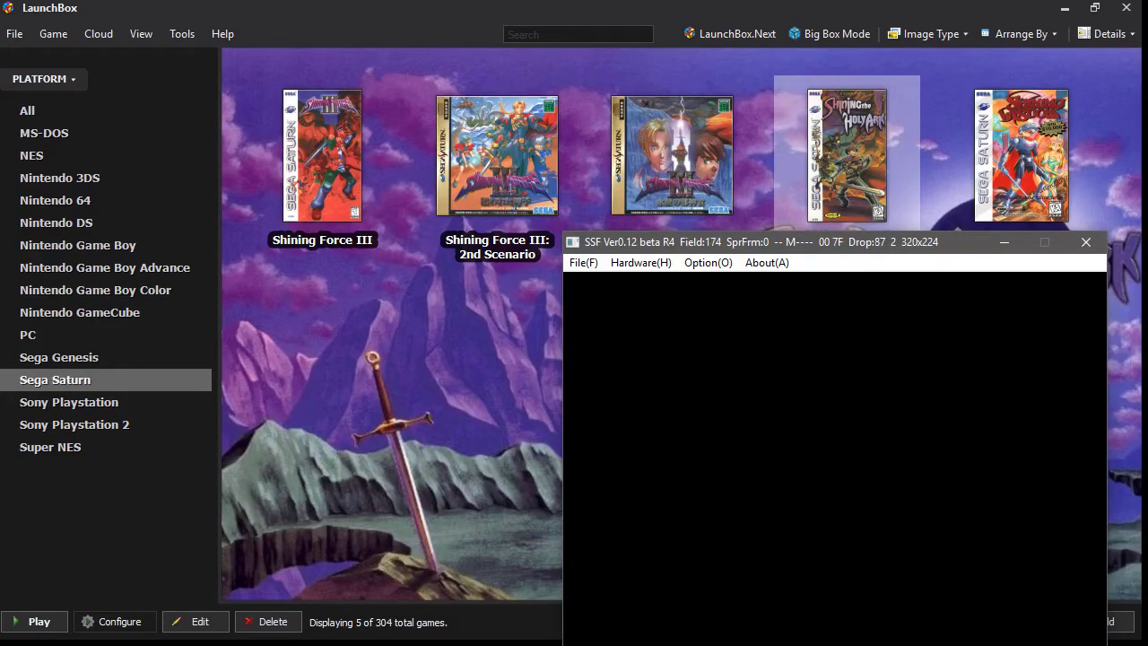
mouse_move(801, 241)
mouse_down()
mouse_move(541, 105)
mouse_move(544, 95)
mouse_up()
key(alt+o)
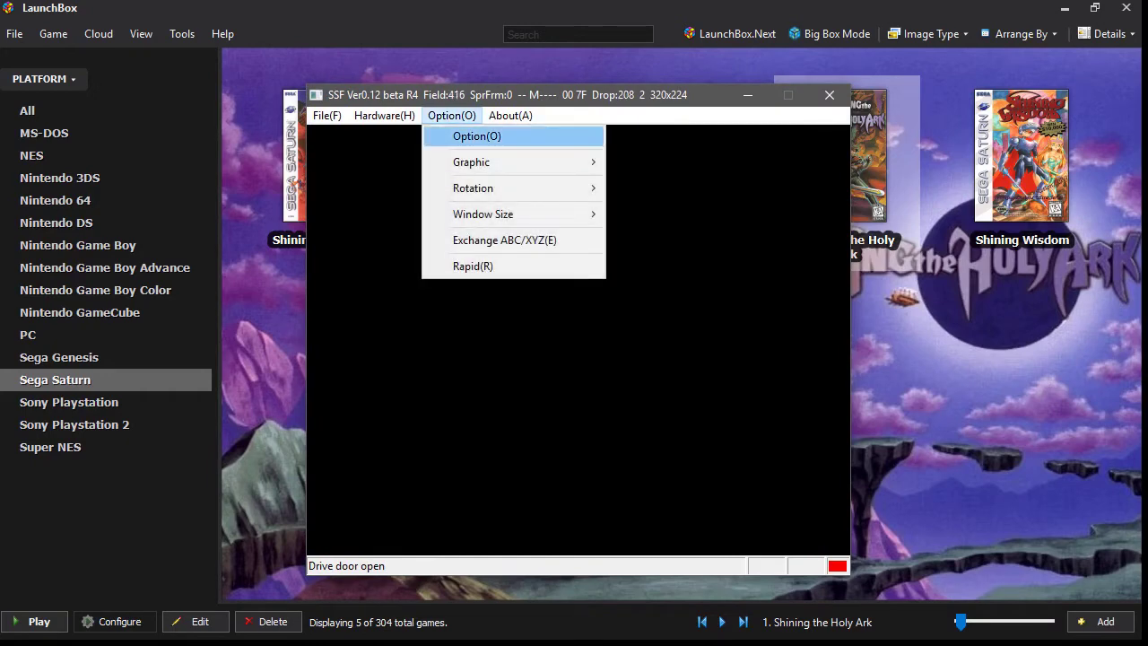
click(476, 135)
click(599, 330)
key(Return)
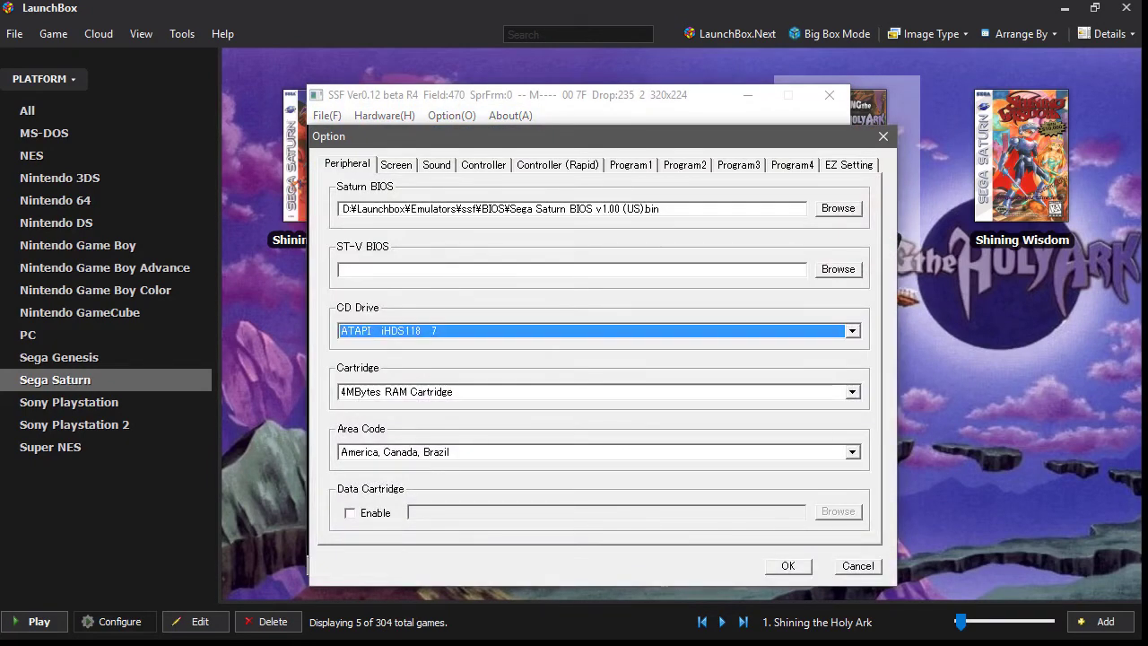
key(Return)
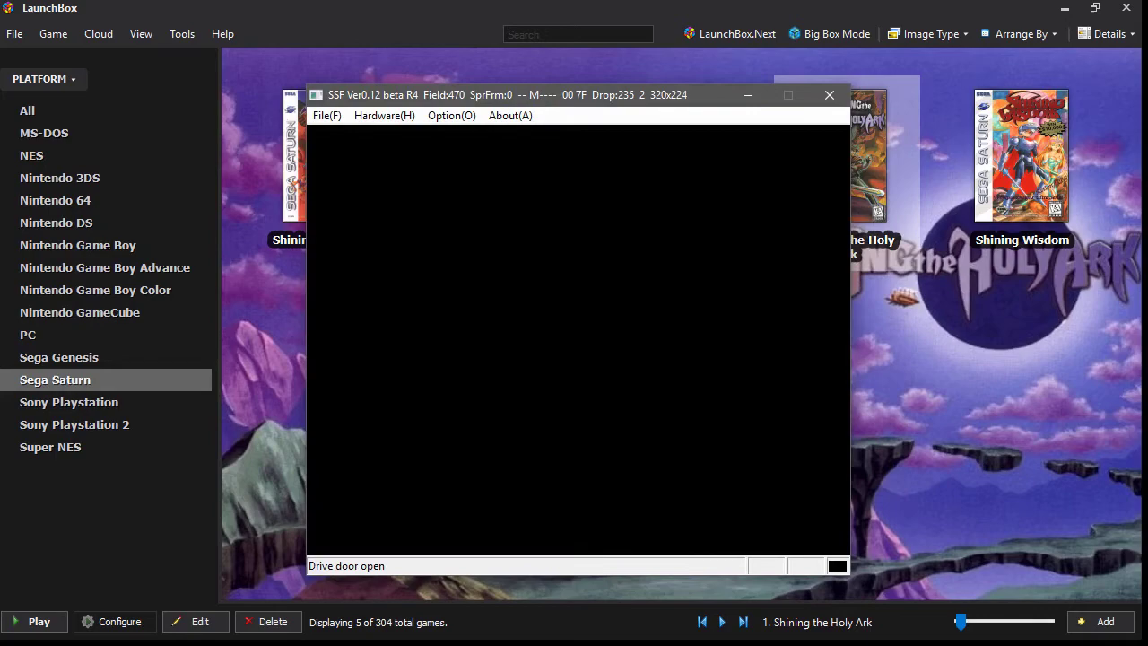
click(828, 94)
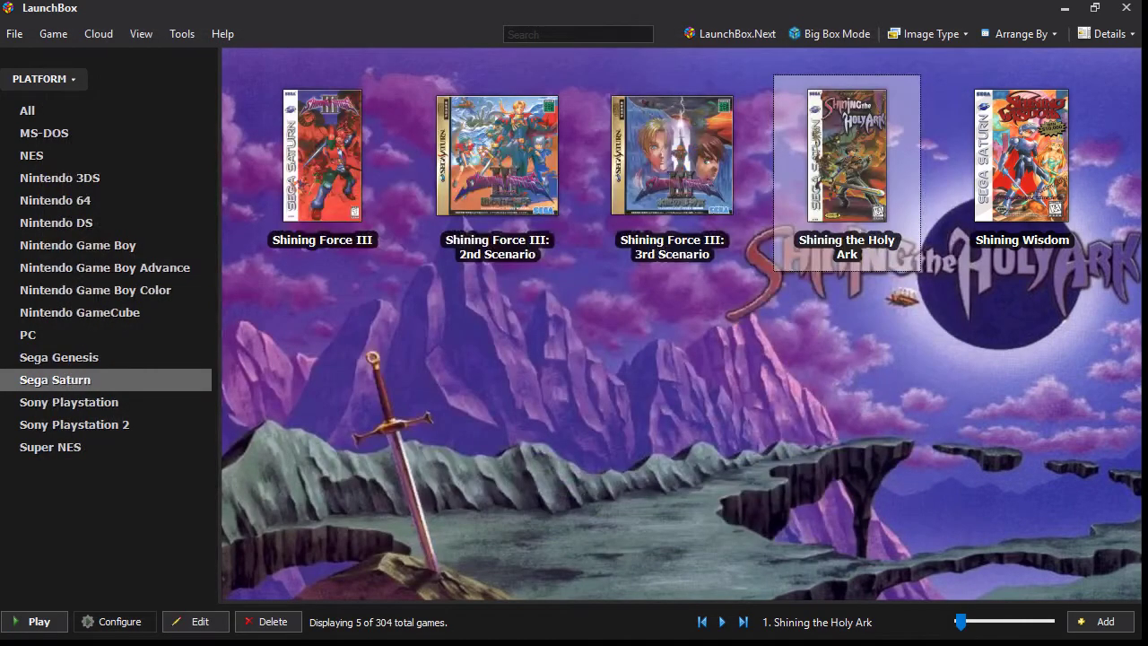
- Insert a double quote before D:\ in the Mount app's parameters and save the game's edits
right_click(858, 156)
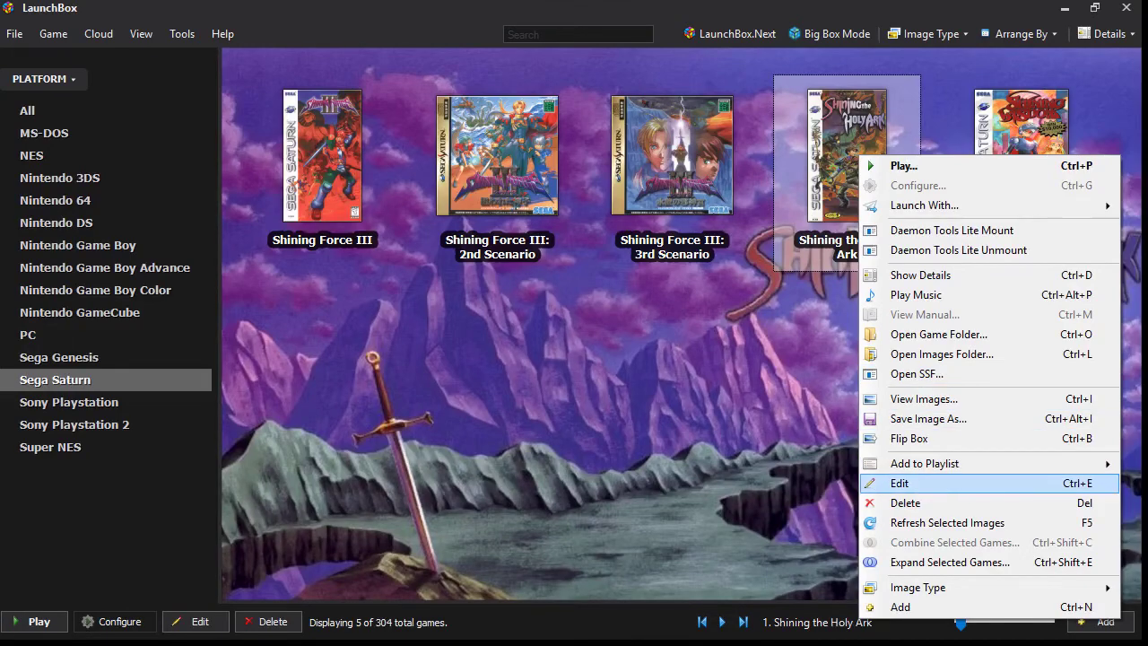
click(900, 482)
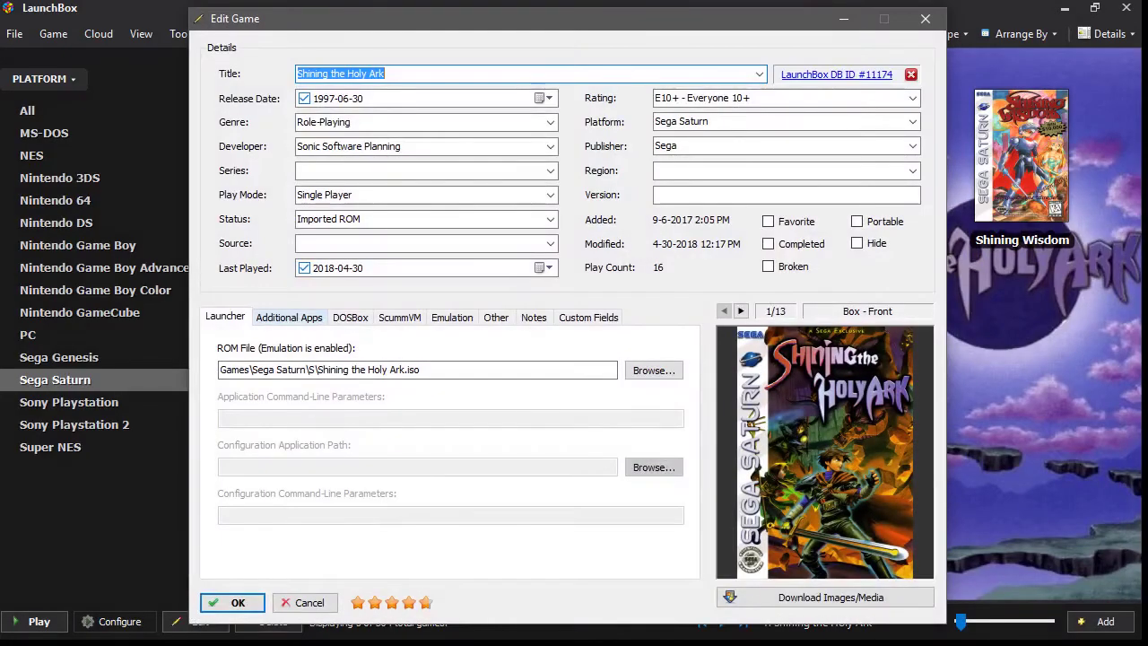
click(289, 317)
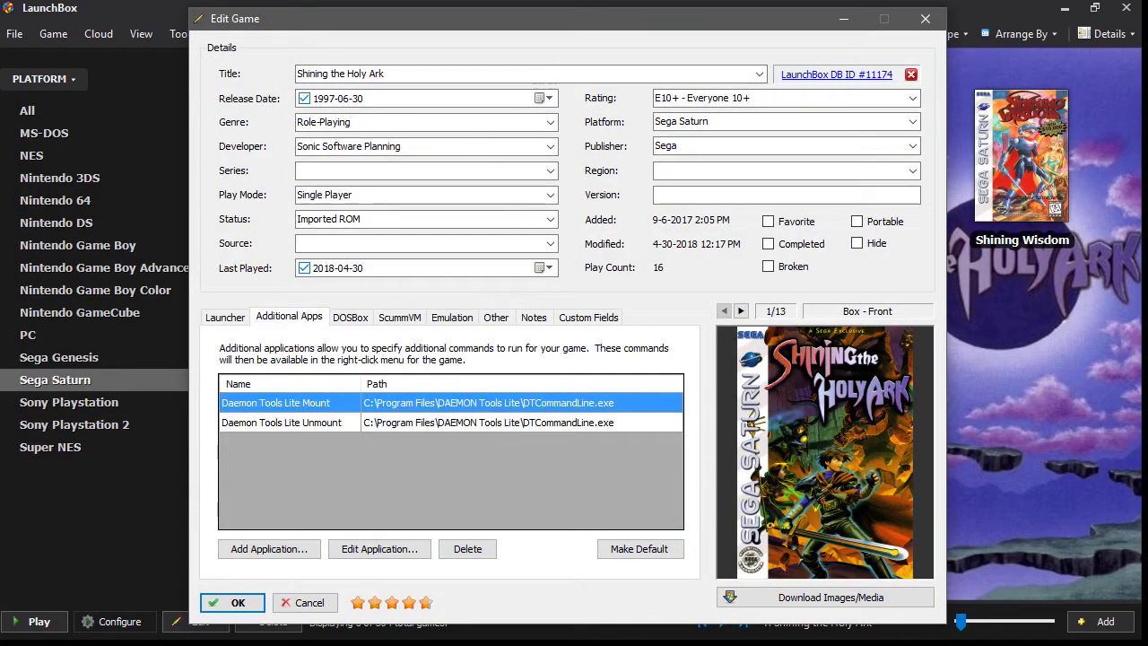
click(379, 548)
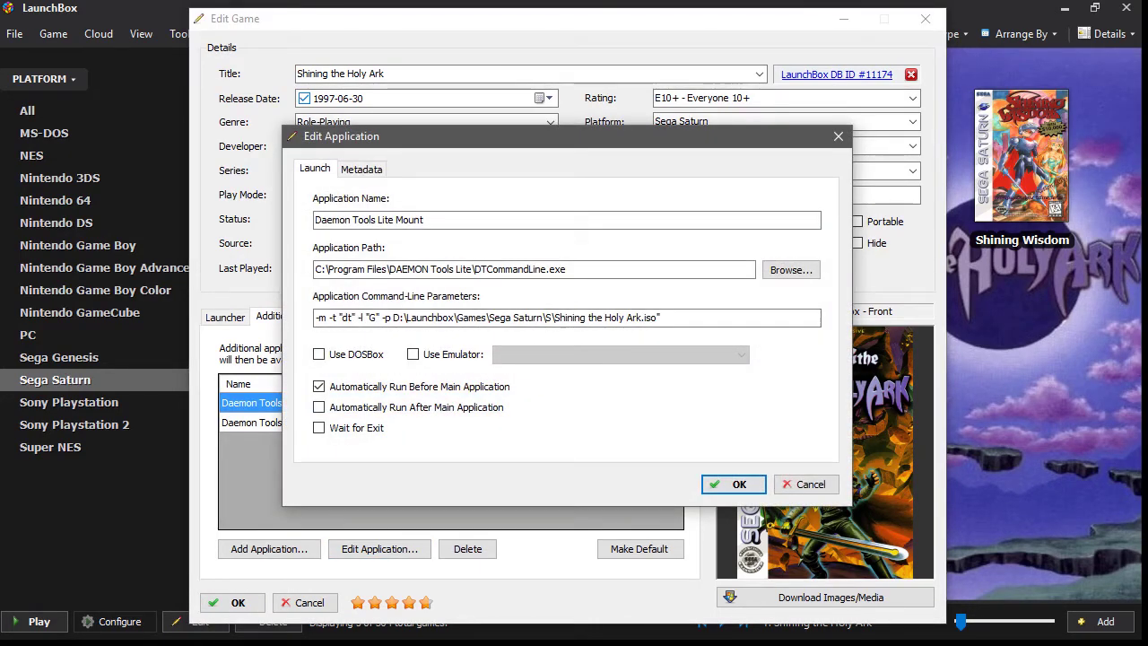
click(395, 317)
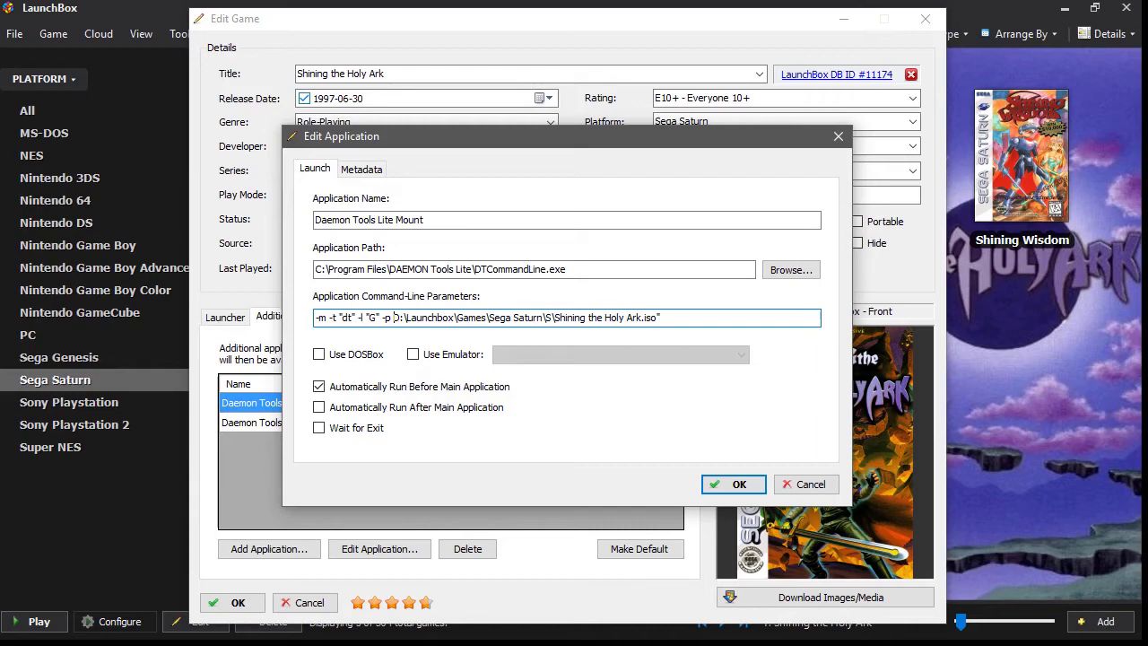
text(")
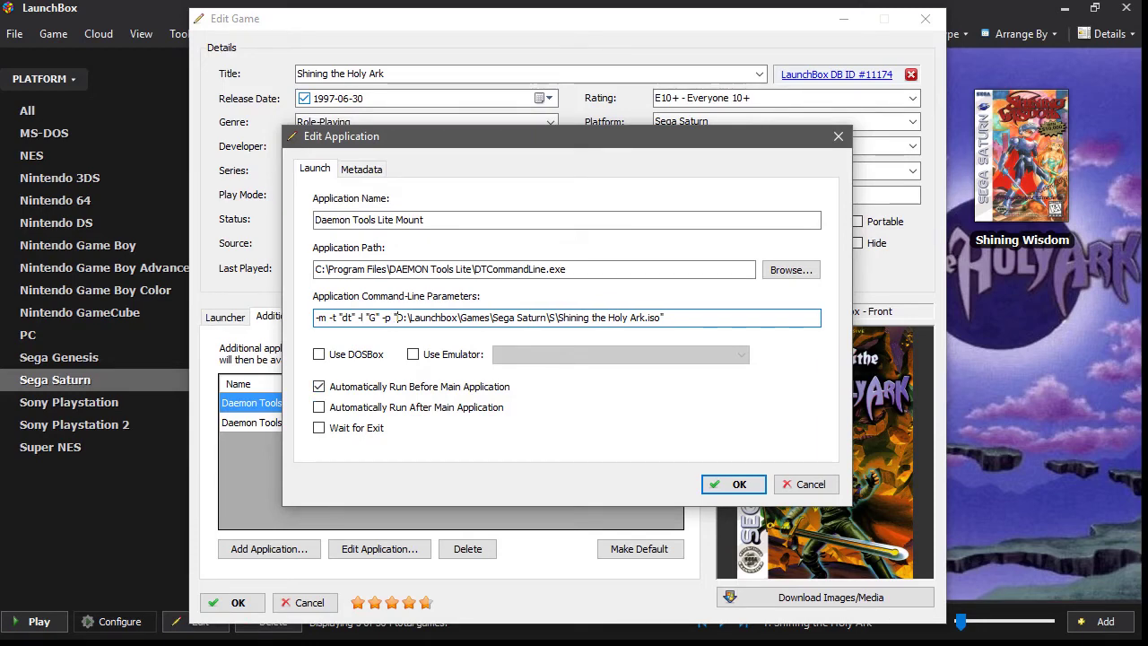
key(Return)
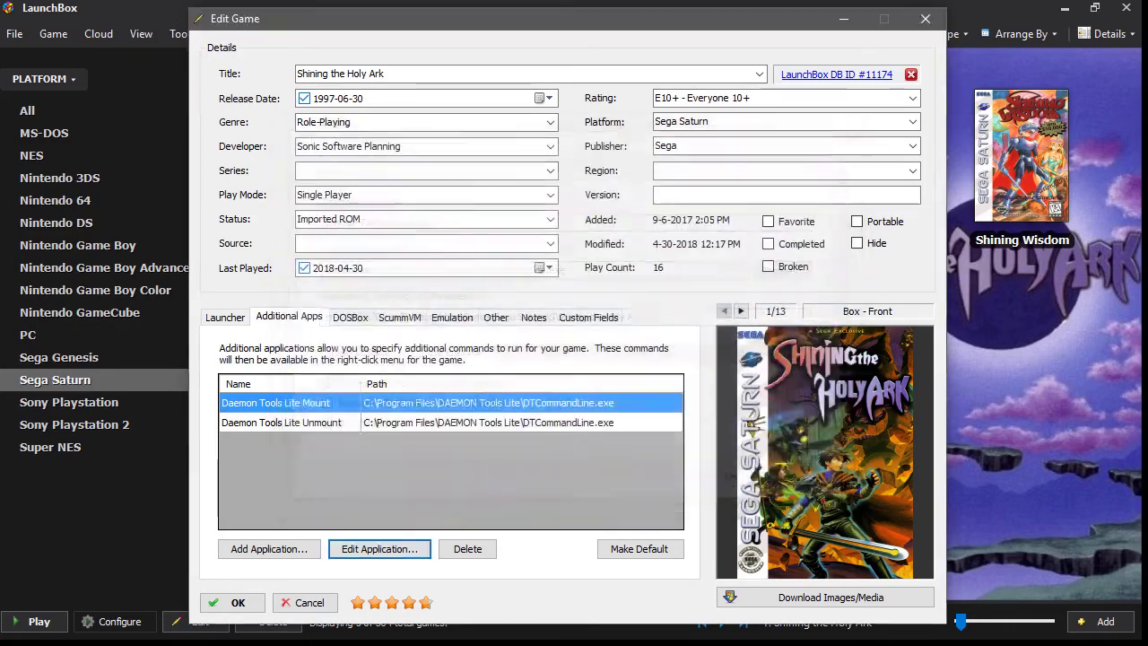
key(Return)
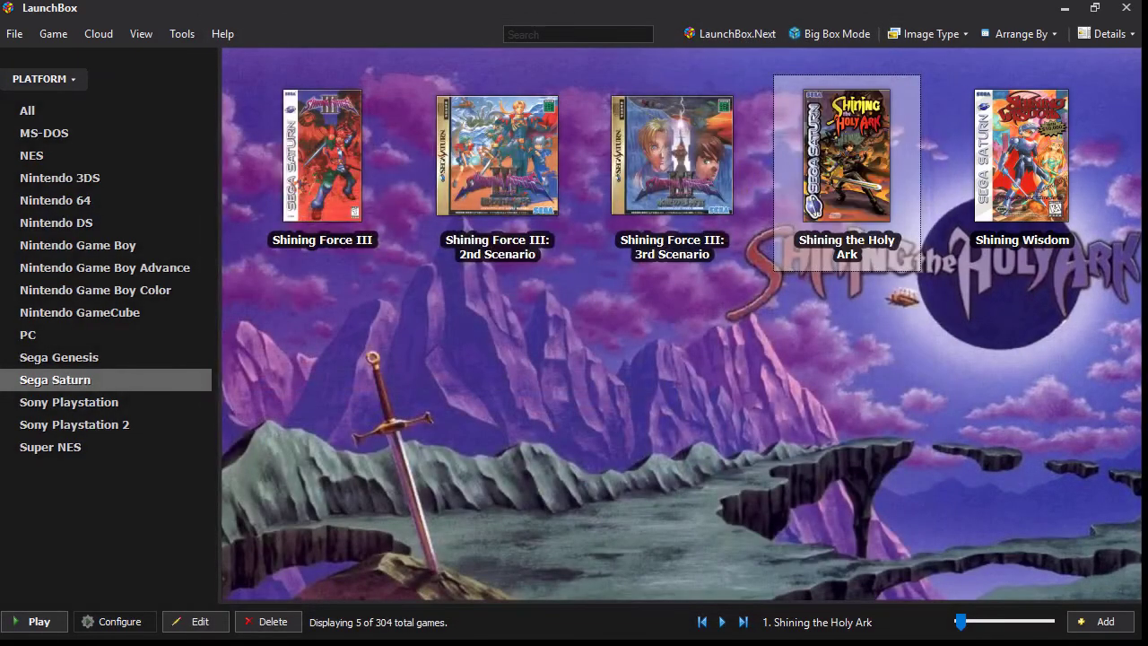
key(Menu)
- Launch the game, set SSF's CD Drive option to DiscSoftVirtual, then close SSF
key(Return)
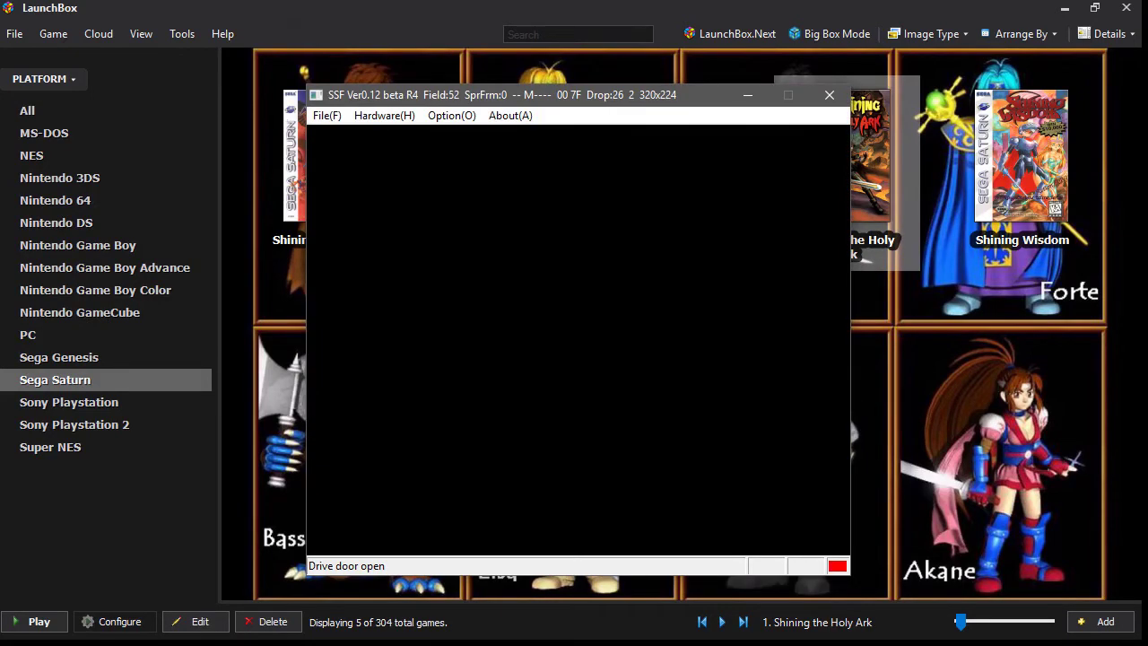
click(451, 115)
click(476, 135)
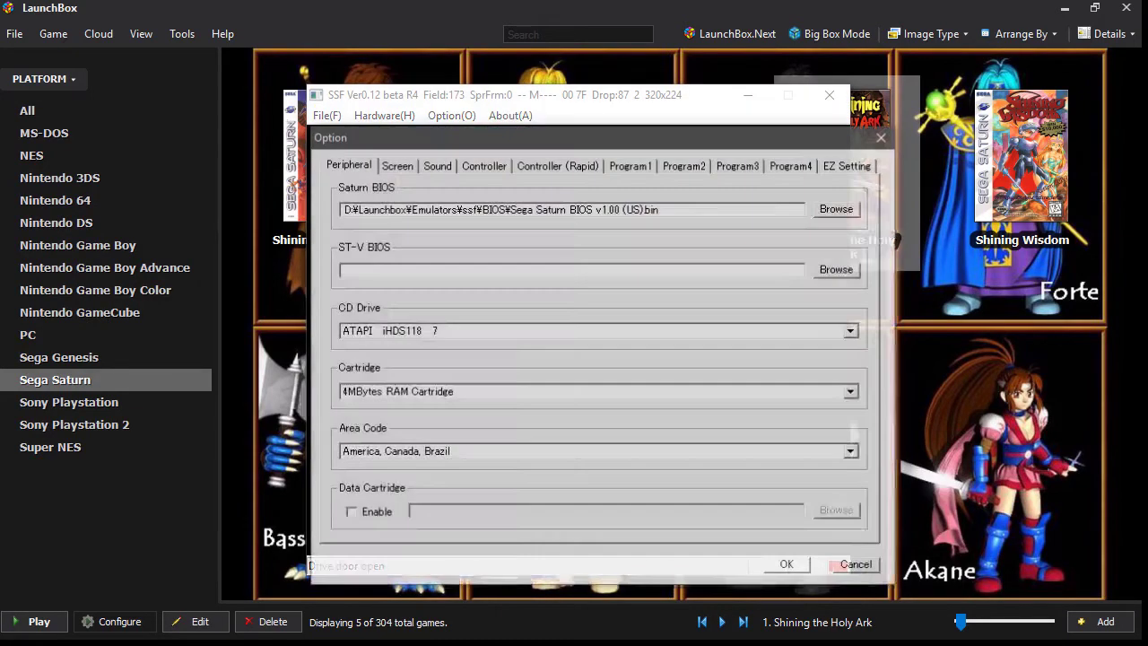
click(852, 330)
click(448, 350)
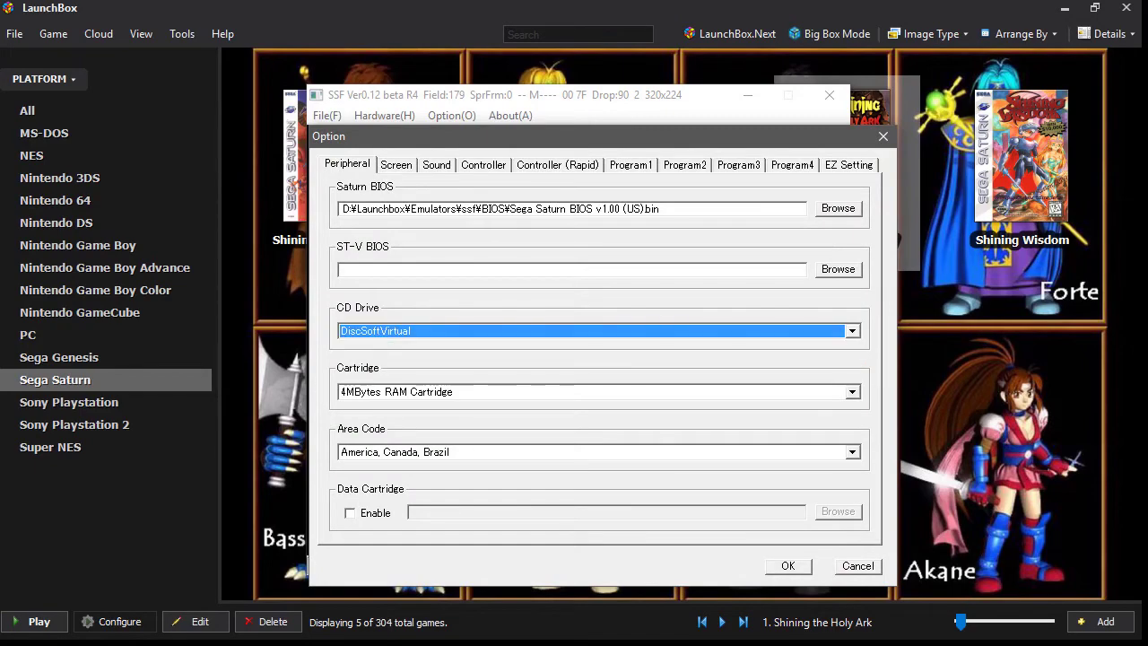
key(Return)
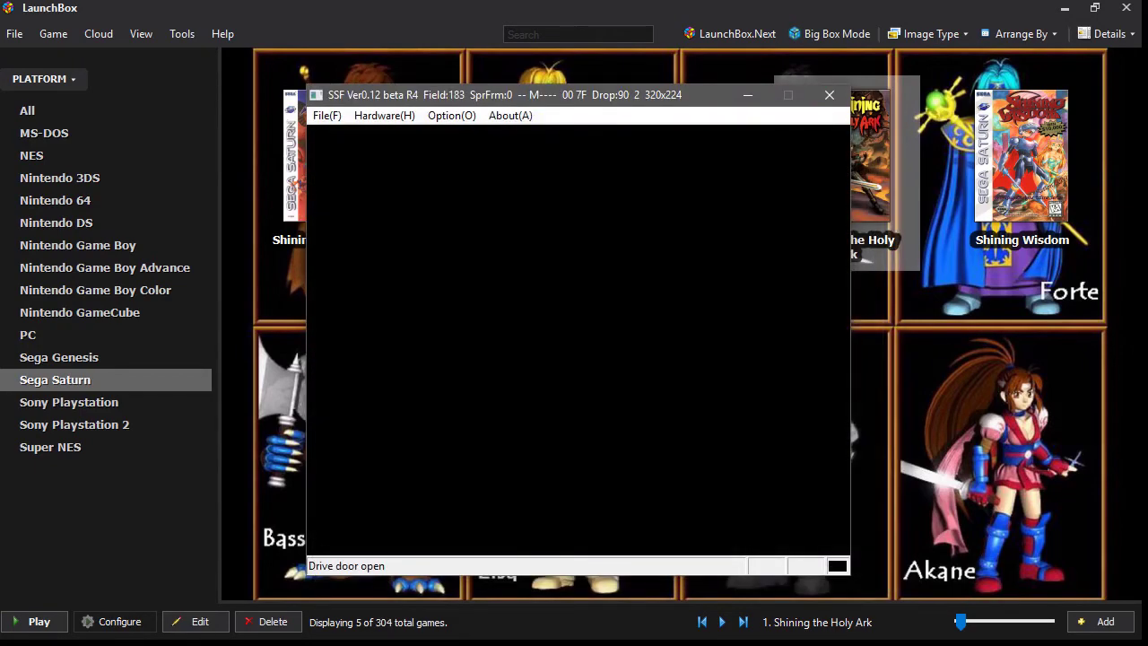
click(830, 94)
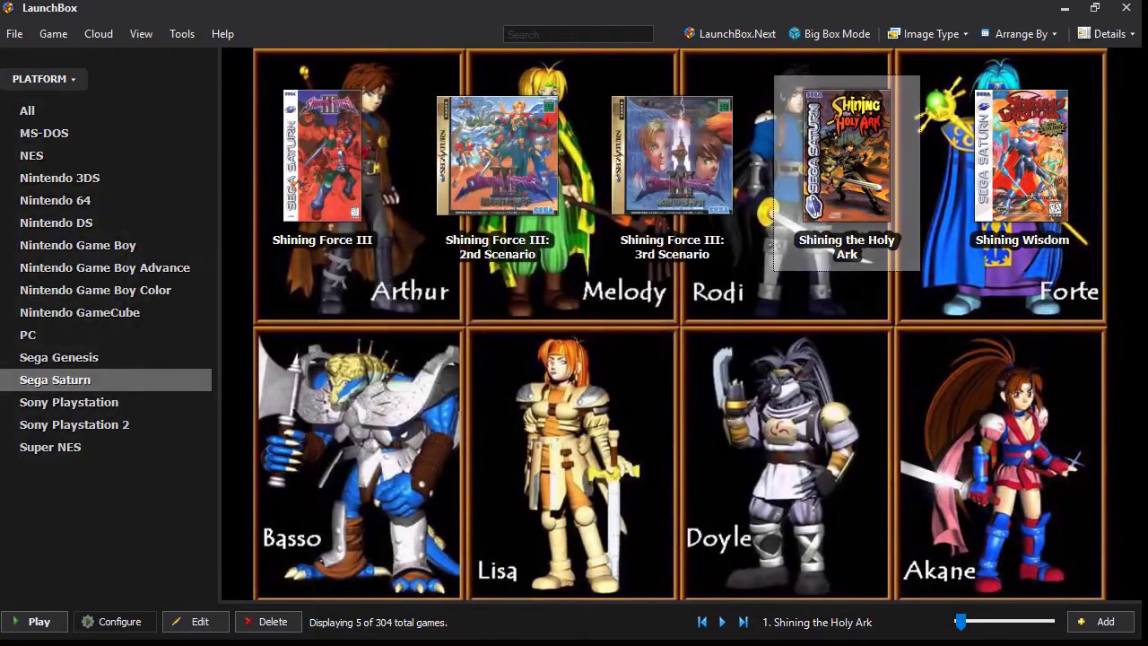
- Play Shining the Holy Ark from its context menu so SSF boots to the title screen
right_click(827, 126)
click(843, 135)
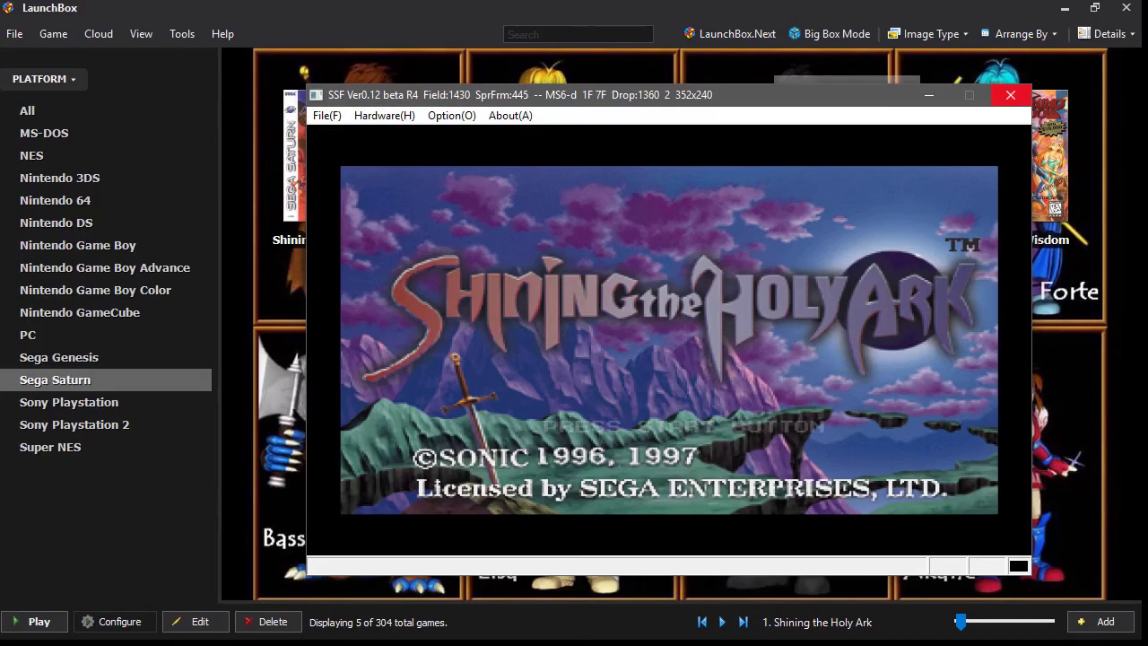
- Close the SSF window at the title screen to return to LaunchBox
click(1011, 94)
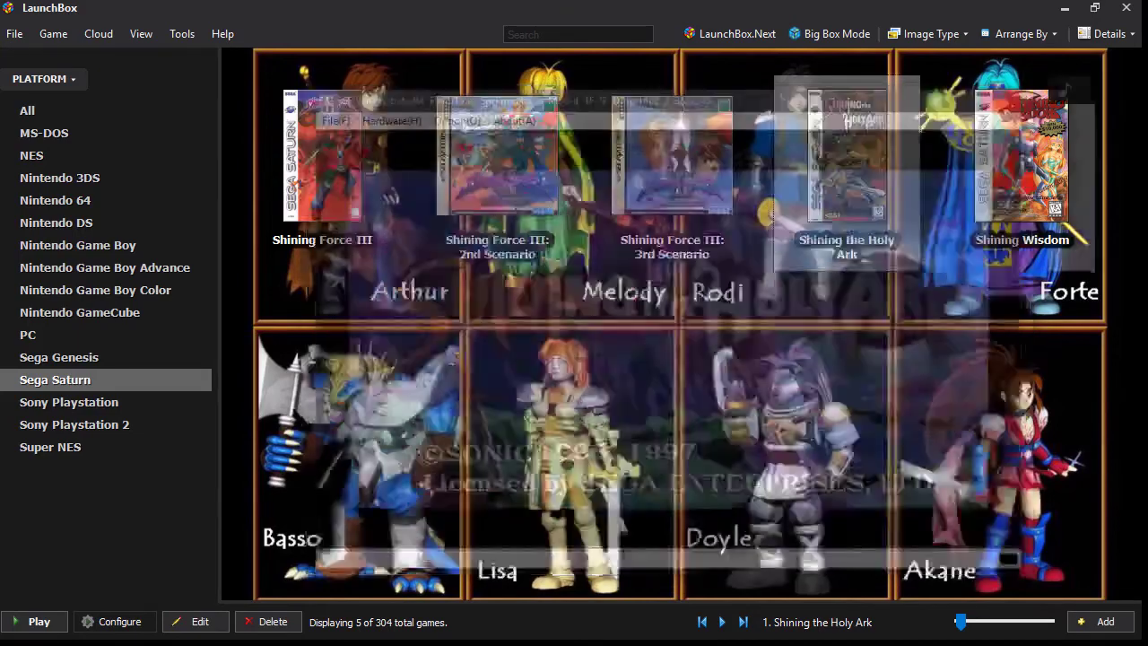